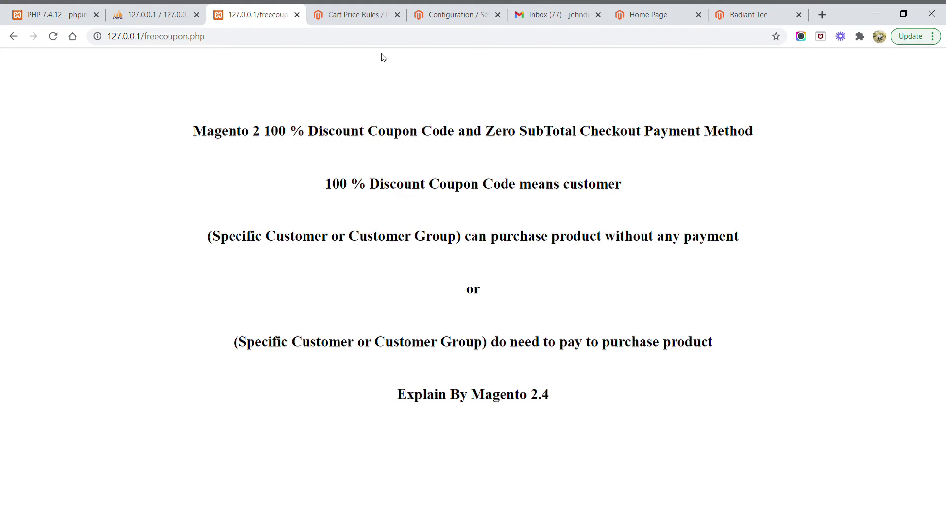
# - Switch to the Cart Price Rules page of the Magento admin and start a new cart price rule
pyautogui.click(363, 18)
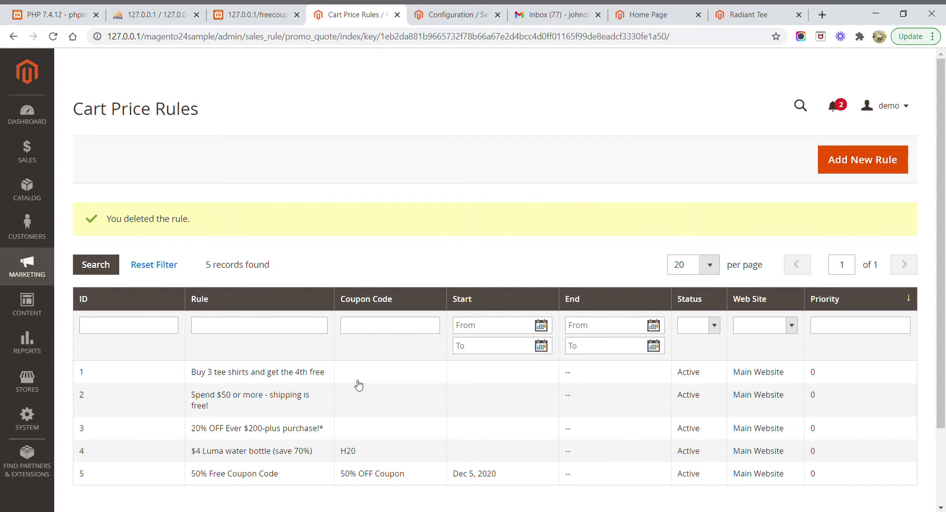
pyautogui.click(30, 270)
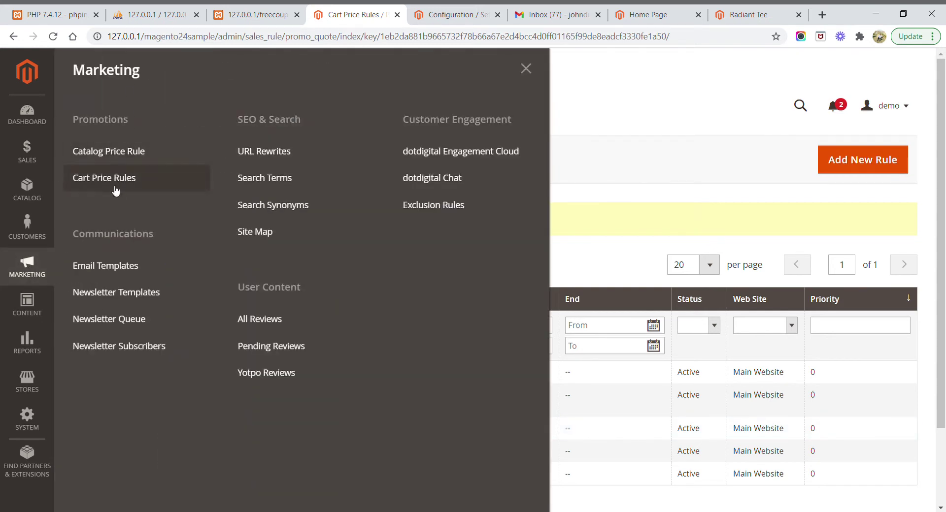
pyautogui.click(676, 218)
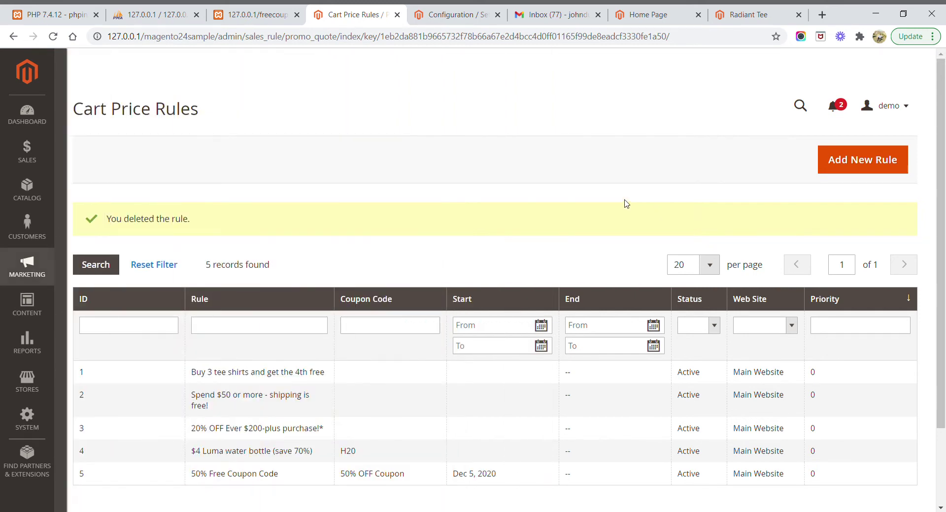
pyautogui.scroll(-3, 886, 335)
pyautogui.scroll(3, 886, 346)
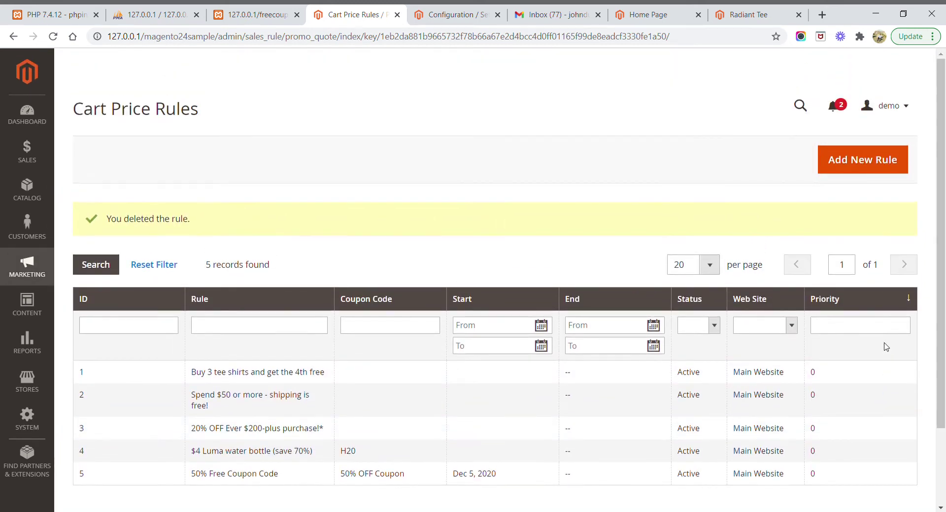
pyautogui.click(871, 165)
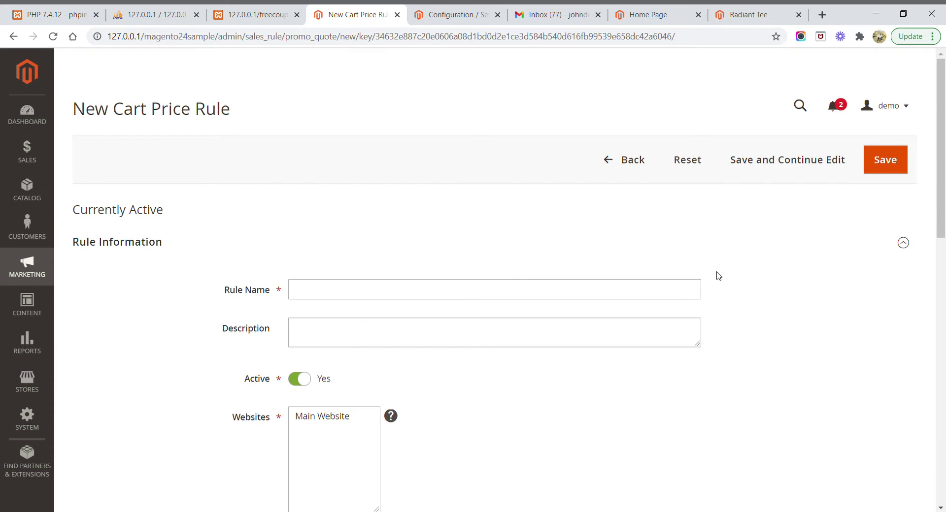
pyautogui.scroll(-3, 718, 275)
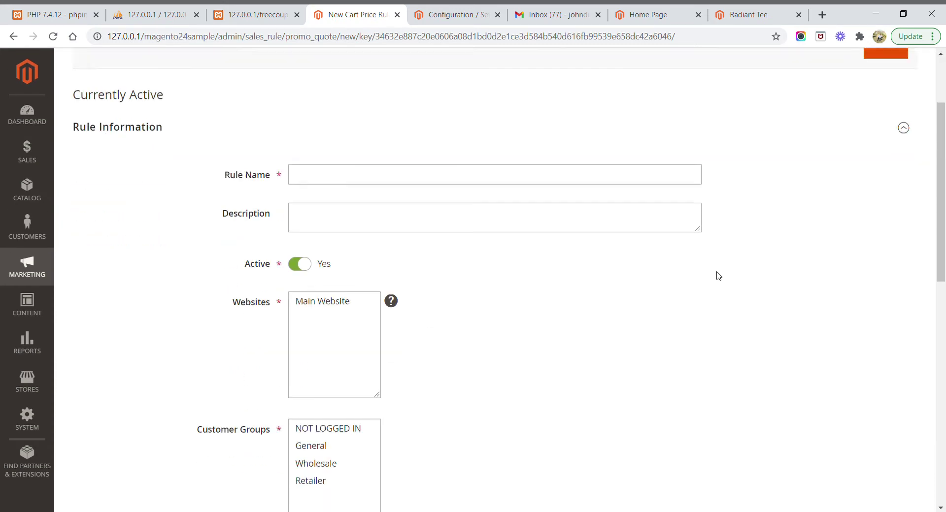
pyautogui.scroll(3, 718, 275)
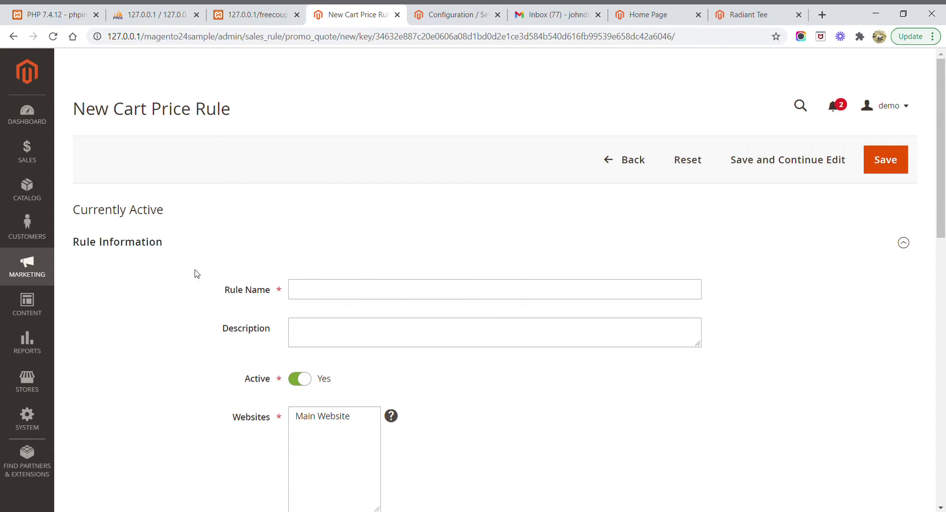
# - Name the new cart price rule "100% Free Coupon Code"
pyautogui.click(336, 295)
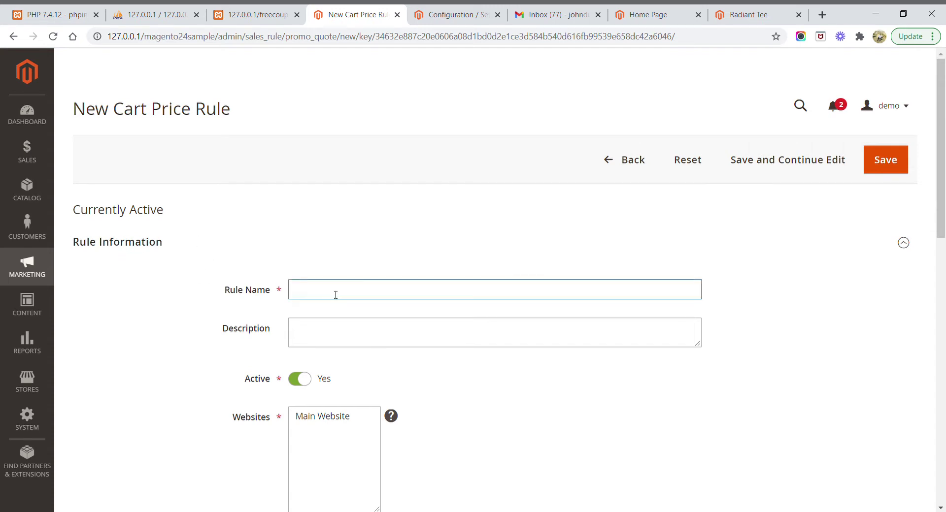
pyautogui.click(324, 338)
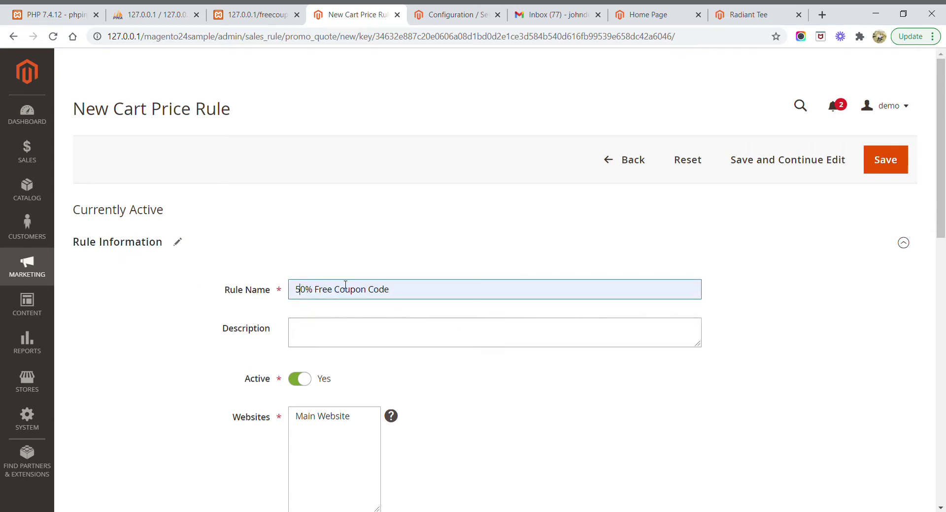
pyautogui.press('Home')
pyautogui.press('Delete')
pyautogui.write('1')
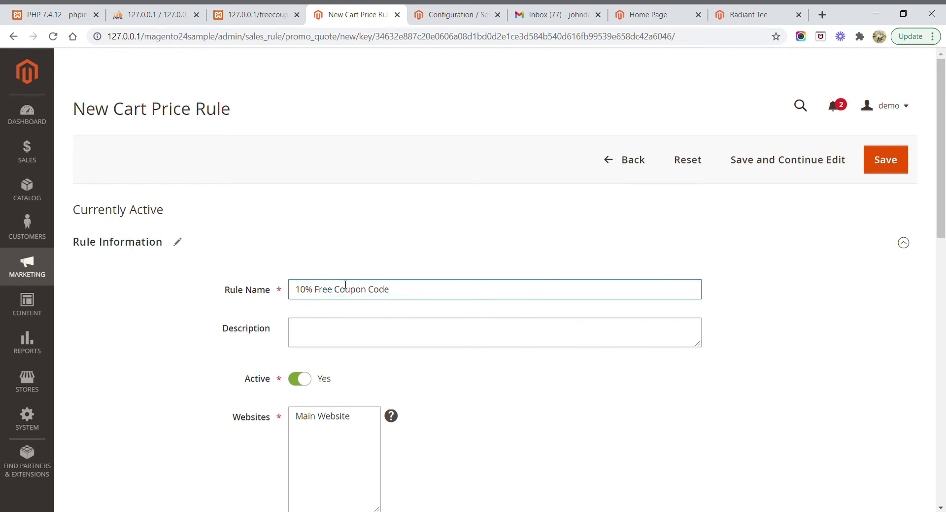
pyautogui.write('0')
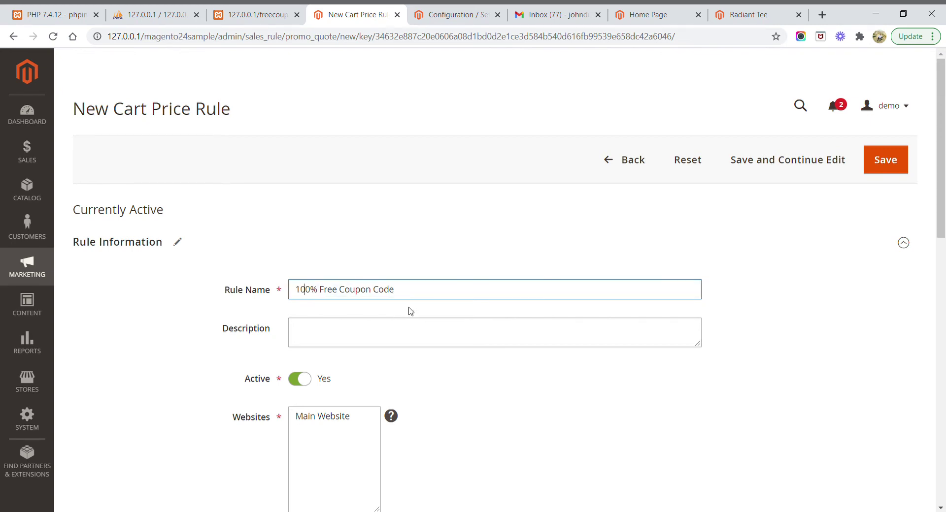
pyautogui.click(534, 376)
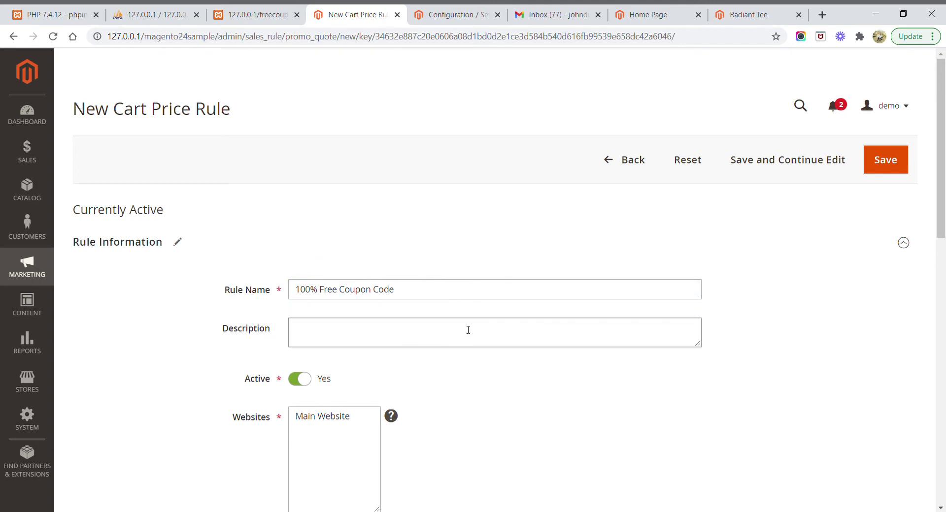
# - Assign the rule to Main Website and to the NOT LOGGED IN, General, Wholesale and Retailer customer groups
pyautogui.scroll(-1, 514, 348)
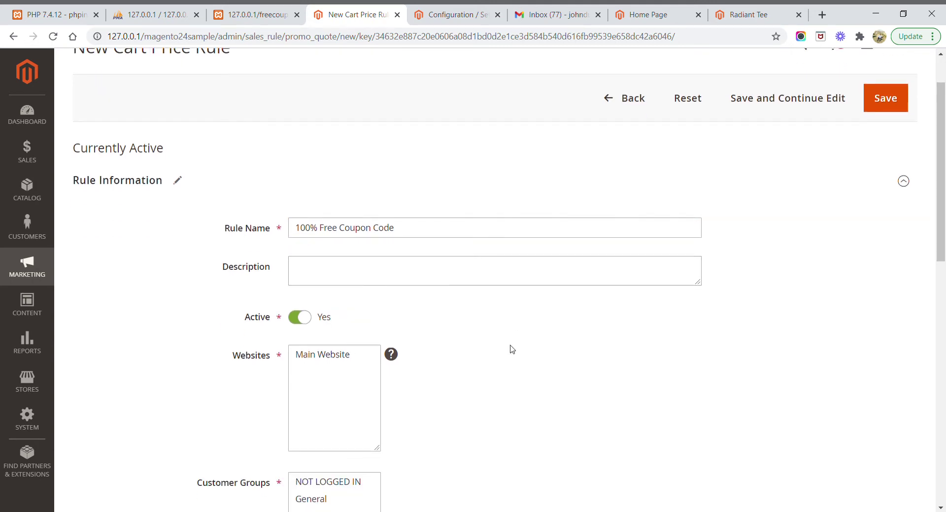
pyautogui.click(337, 360)
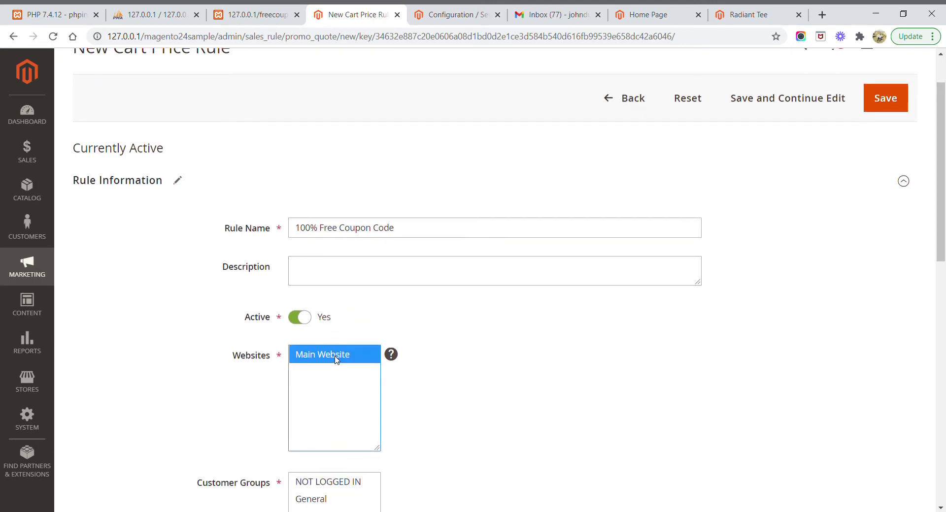
pyautogui.scroll(-2, 467, 340)
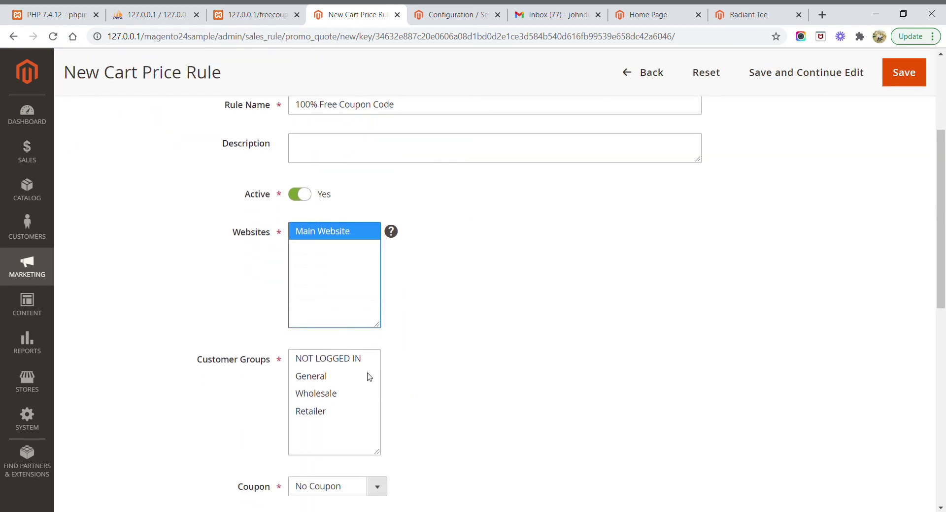
pyautogui.click(346, 364)
pyautogui.keyDown('ctrl'); pyautogui.click(324, 378); pyautogui.keyUp('ctrl')
pyautogui.keyDown('ctrl'); pyautogui.click(321, 413); pyautogui.keyUp('ctrl')
pyautogui.keyDown('ctrl'); pyautogui.click(320, 397); pyautogui.keyUp('ctrl')
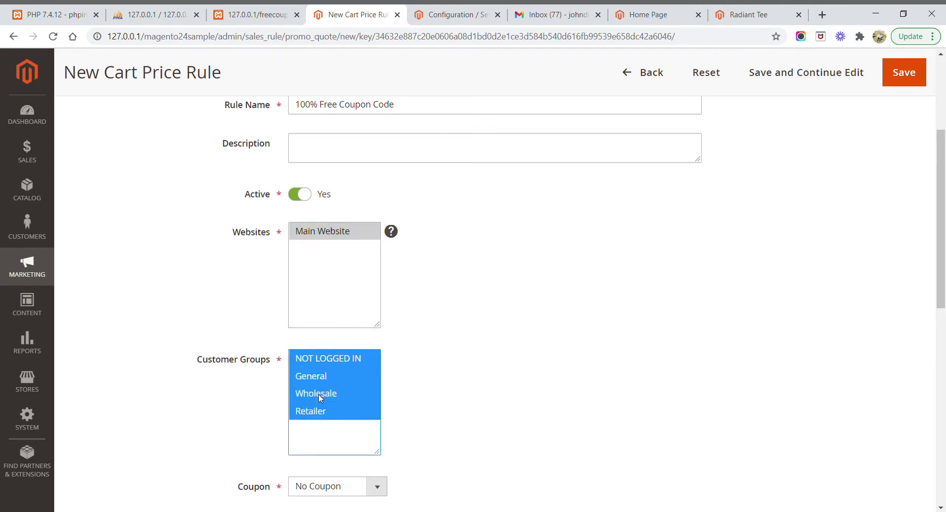
# - Set the rule to use a Specific Coupon with the coupon code FULLYFREE
pyautogui.scroll(-2, 453, 395)
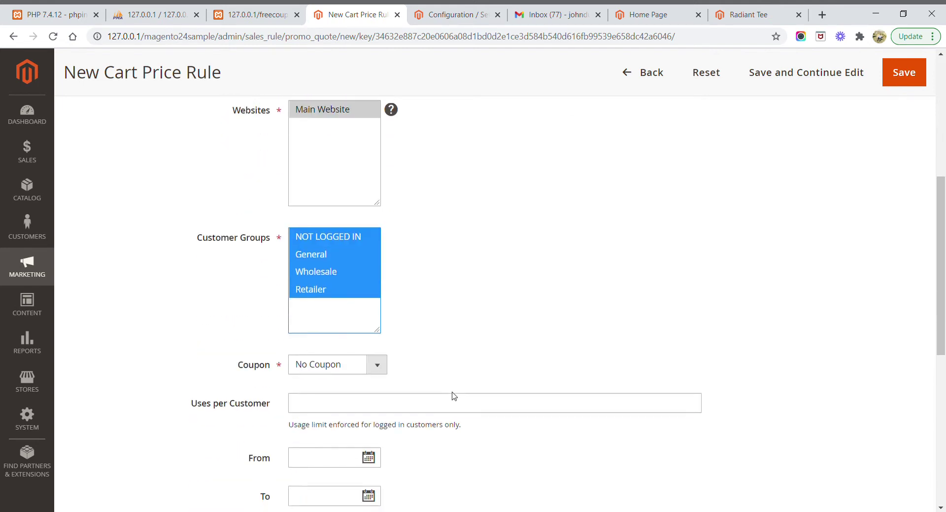
pyautogui.scroll(-1, 497, 360)
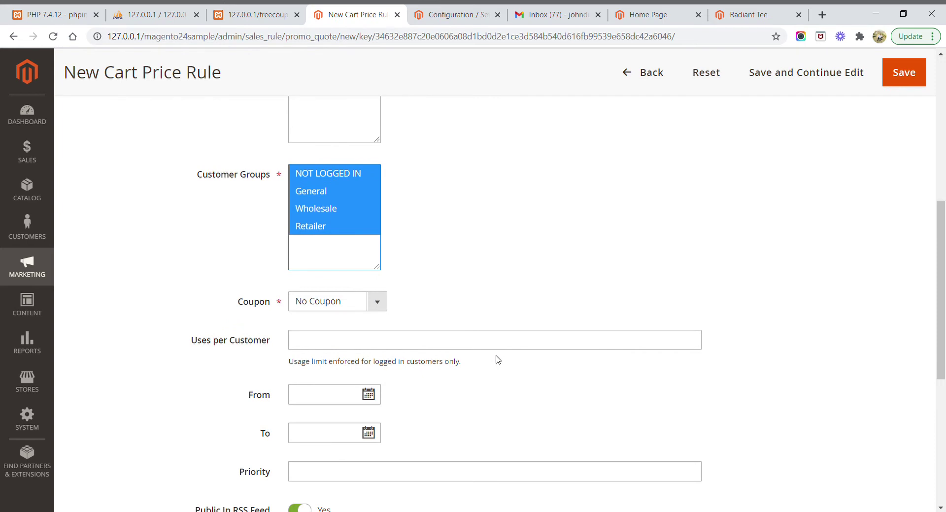
pyautogui.click(378, 303)
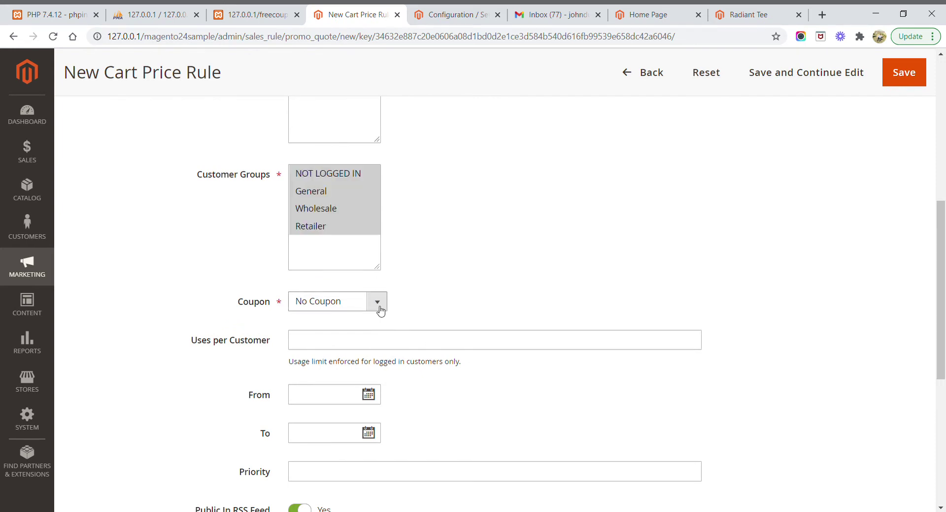
pyautogui.click(346, 333)
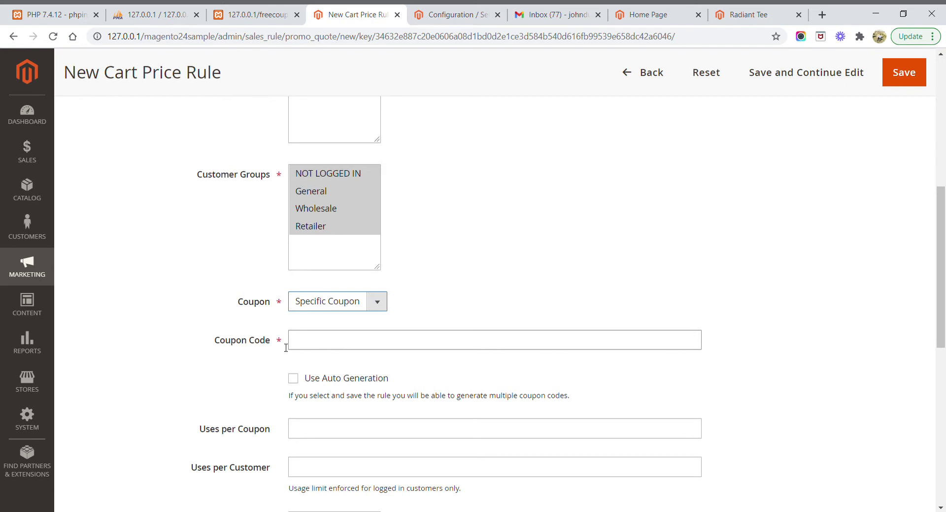
pyautogui.moveTo(274, 345); pyautogui.dragTo(215, 341)
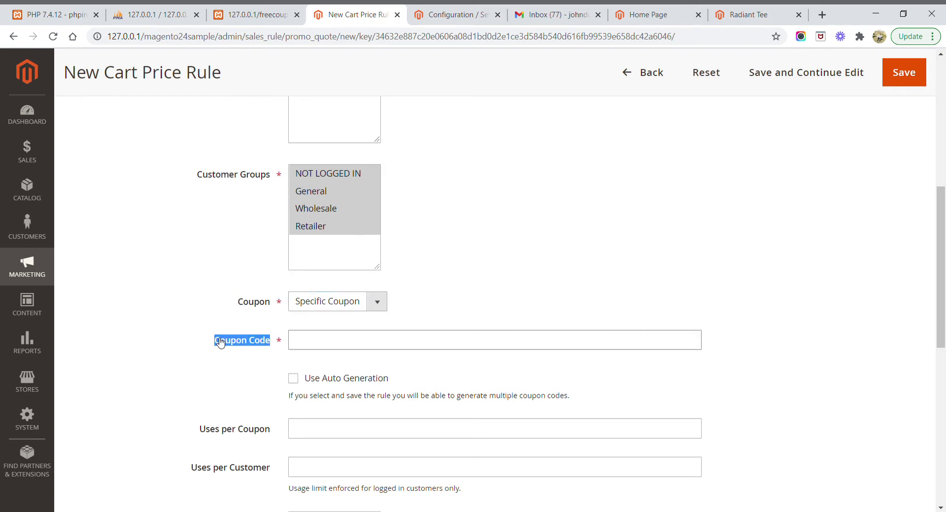
pyautogui.click(321, 342)
pyautogui.click(323, 367)
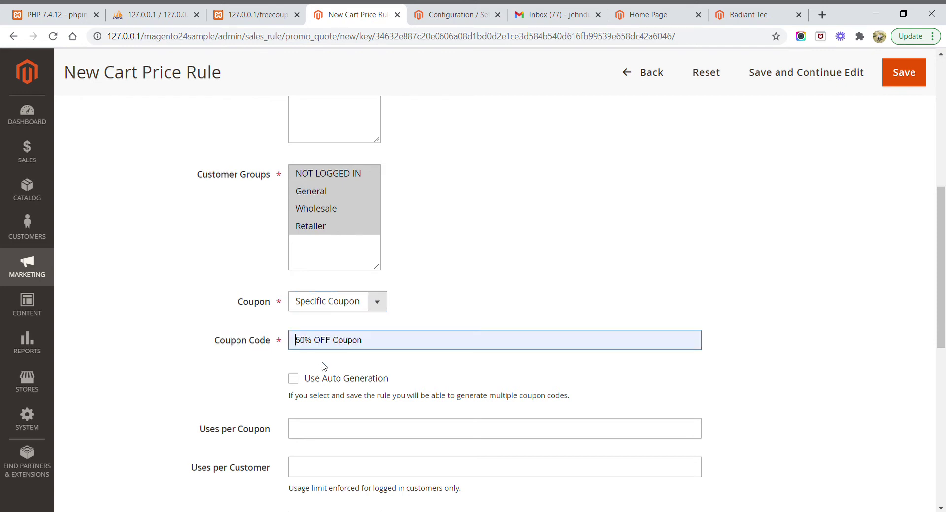
pyautogui.click(329, 454)
# - Set both the uses per coupon and the uses per customer to 100
pyautogui.scroll(-1, 373, 358)
pyautogui.scroll(-2, 374, 356)
pyautogui.click(333, 309)
pyautogui.write('100')
pyautogui.click(324, 345)
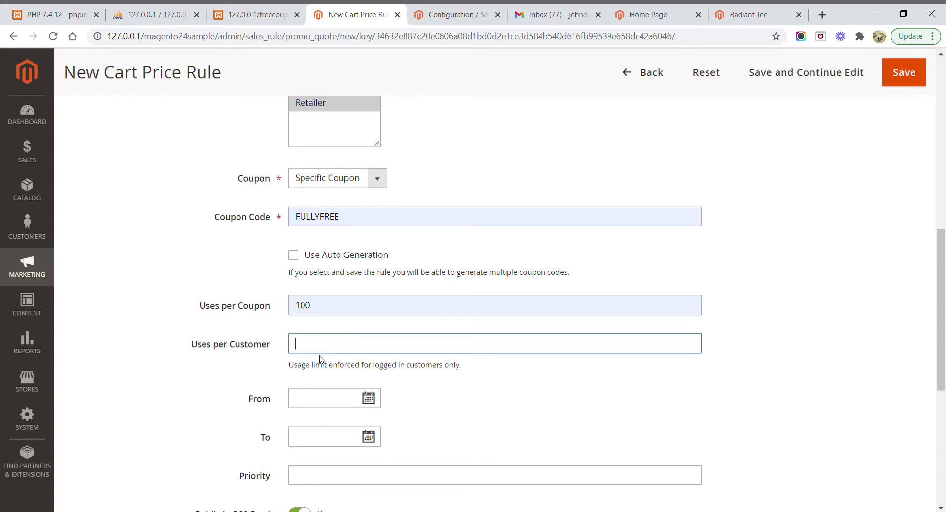
pyautogui.write('100')
# - Set the rule's validity period from 12/5/2020 to 12/6/2020
pyautogui.scroll(-1, 397, 376)
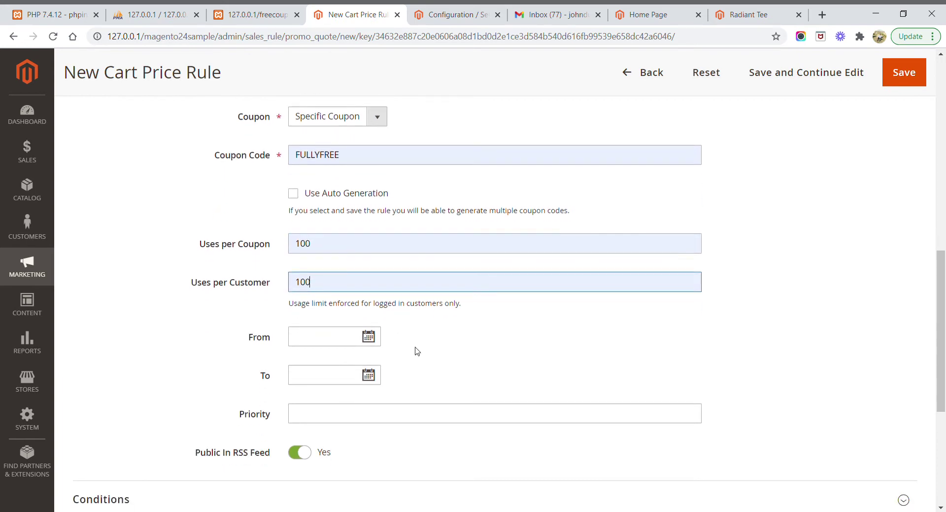
pyautogui.click(373, 338)
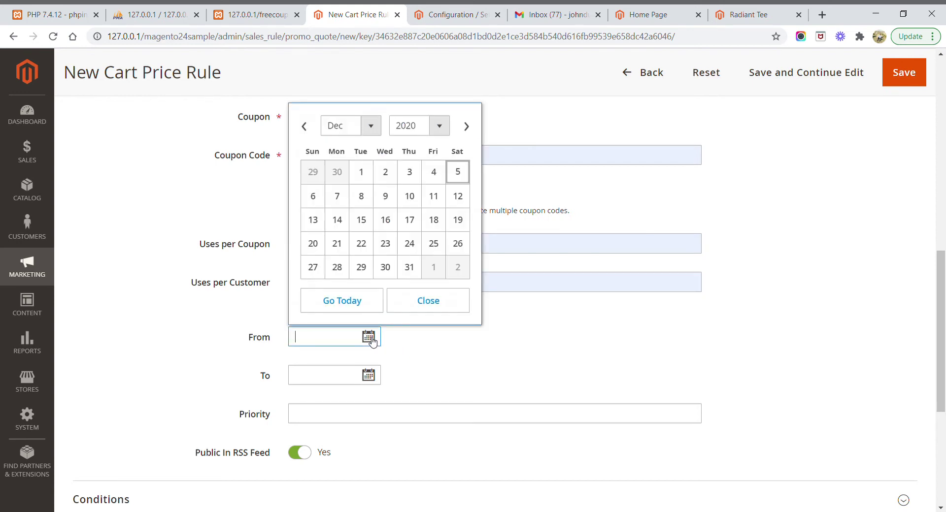
pyautogui.click(458, 172)
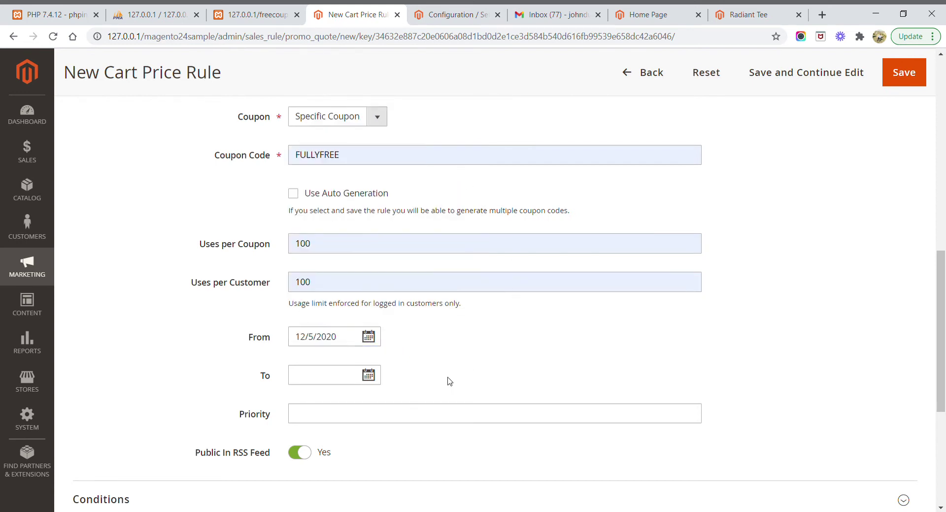
pyautogui.click(370, 376)
pyautogui.click(319, 236)
# - Set the discount amount to 100 in the rule's Actions settings
pyautogui.scroll(-3, 464, 347)
pyautogui.scroll(1, 467, 351)
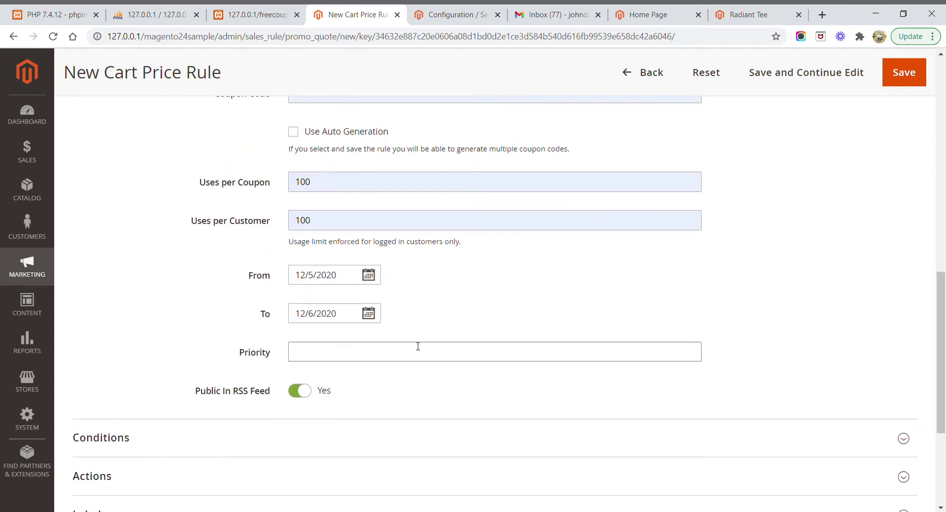
pyautogui.scroll(-1, 414, 335)
pyautogui.scroll(-1, 419, 339)
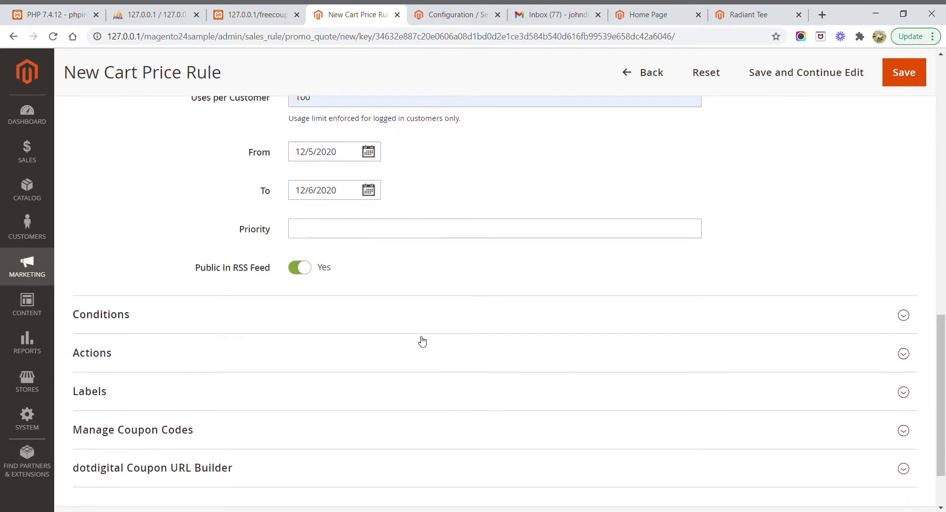
pyautogui.click(432, 372)
pyautogui.scroll(-2, 433, 374)
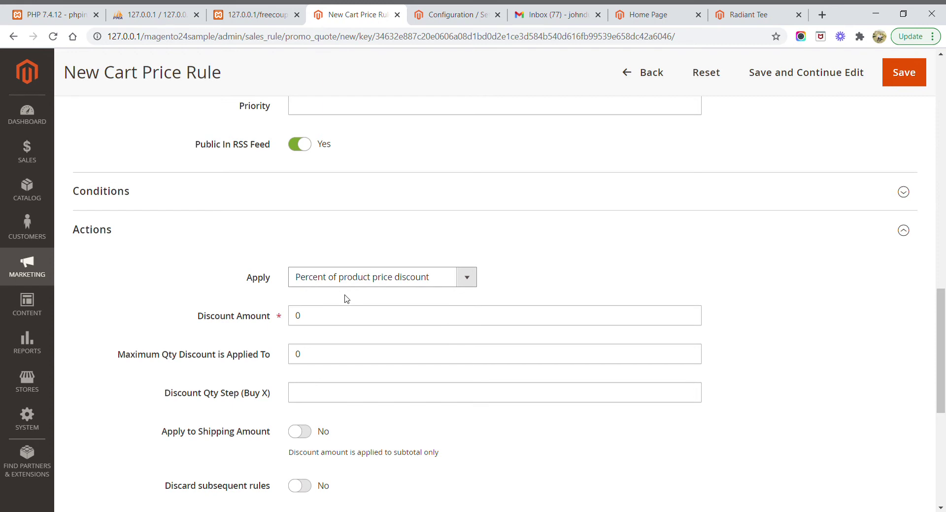
pyautogui.click(345, 325)
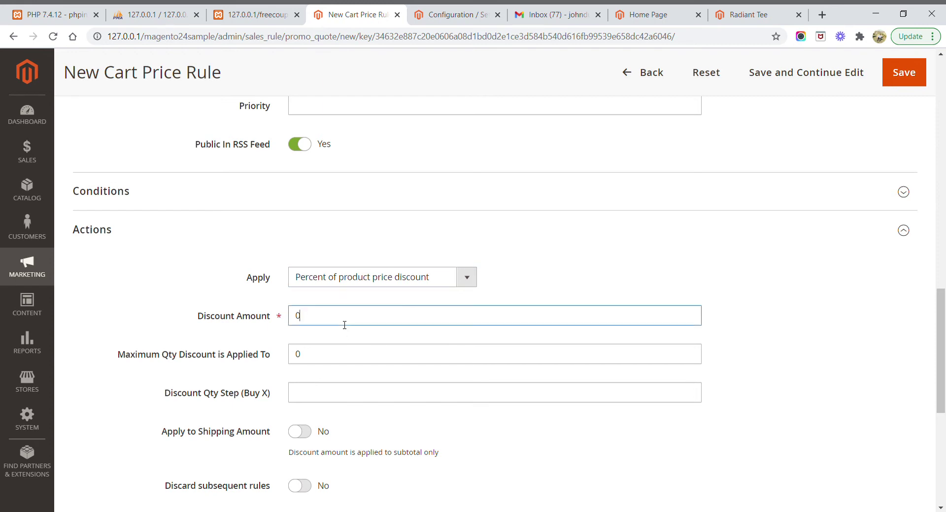
pyautogui.write('100')
pyautogui.click(468, 428)
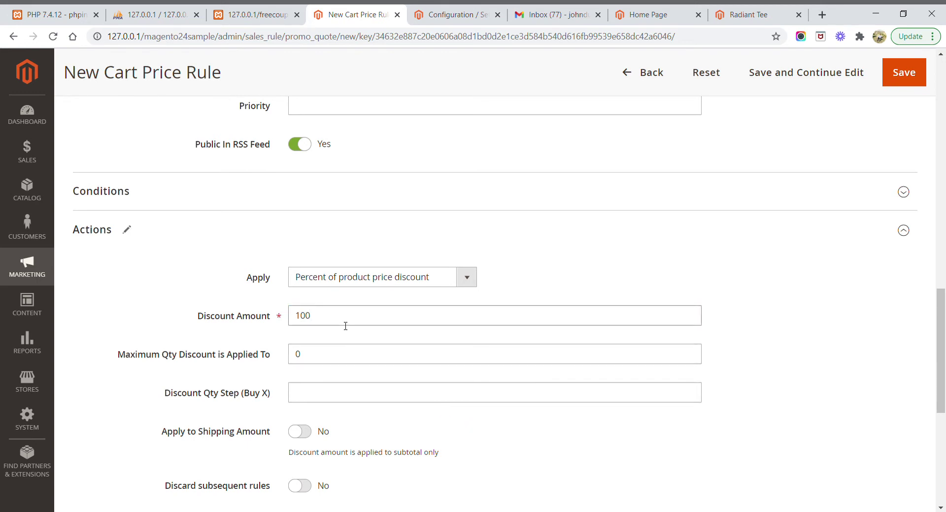
# - Enable applying the rule's discount to the shipping amount
pyautogui.scroll(-3, 345, 325)
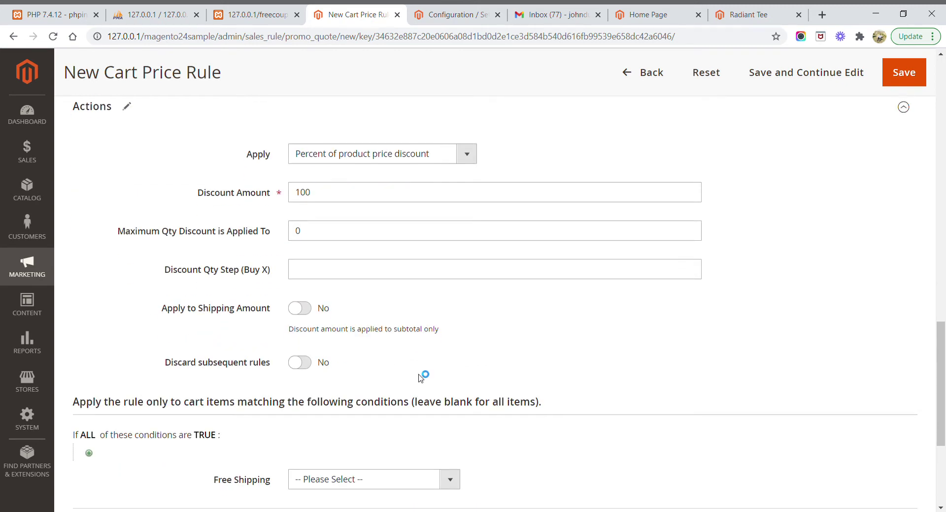
pyautogui.scroll(3, 420, 377)
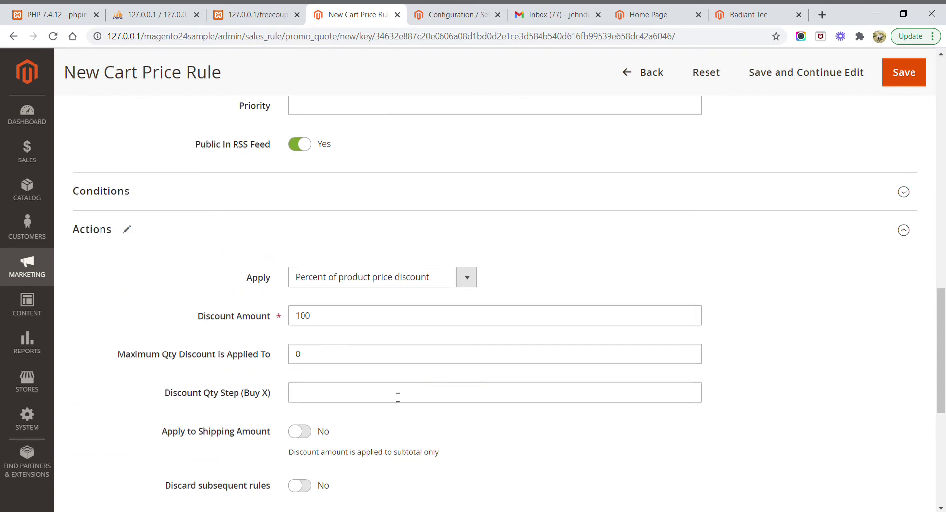
pyautogui.click(312, 436)
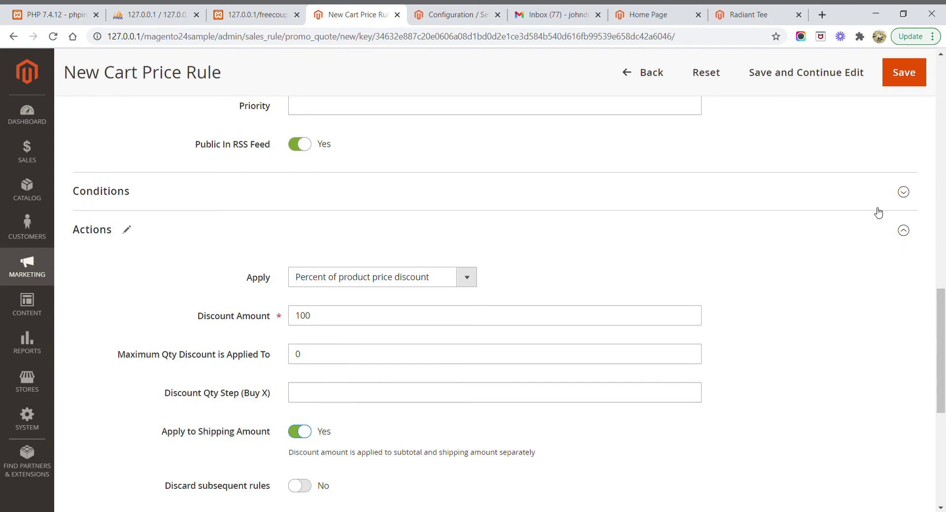
pyautogui.scroll(1, 864, 233)
pyautogui.scroll(10, 766, 306)
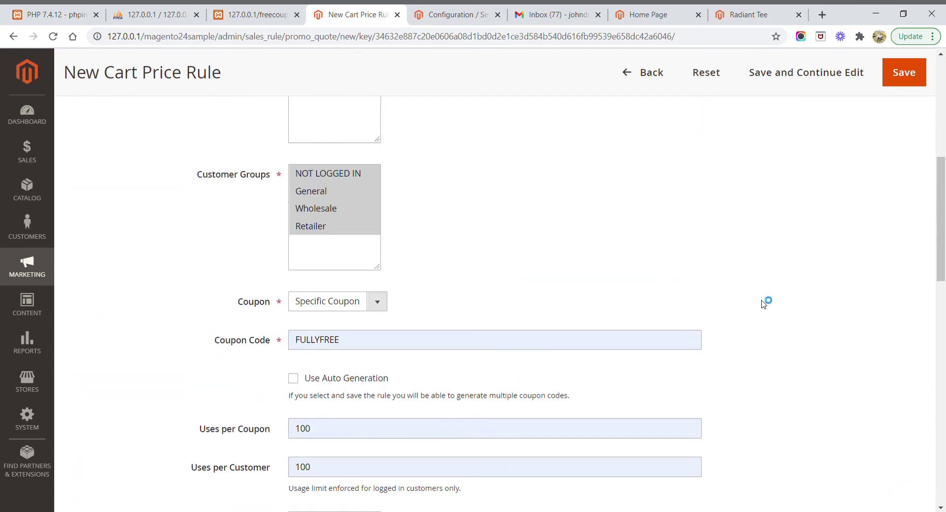
# - Review the new cart price rule's settings and save the rule
pyautogui.scroll(-15, 780, 300)
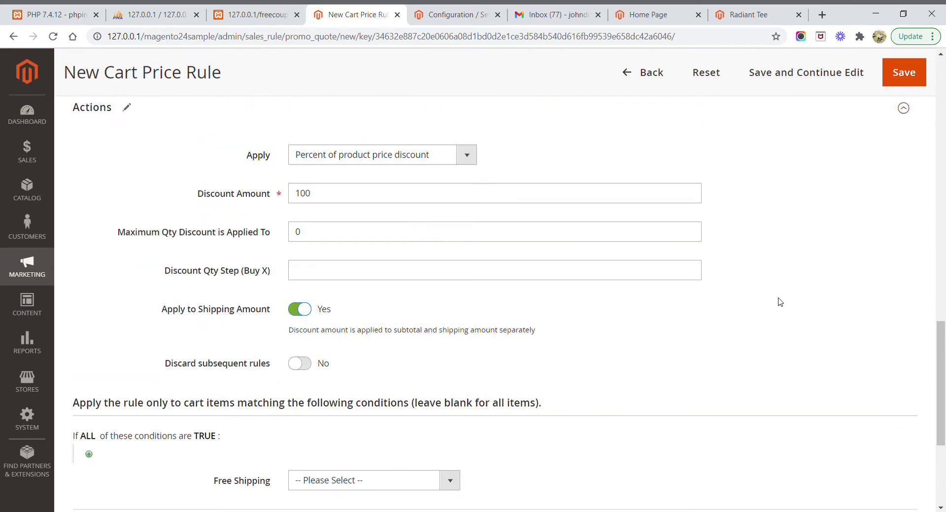
pyautogui.scroll(5, 785, 311)
pyautogui.scroll(15, 784, 311)
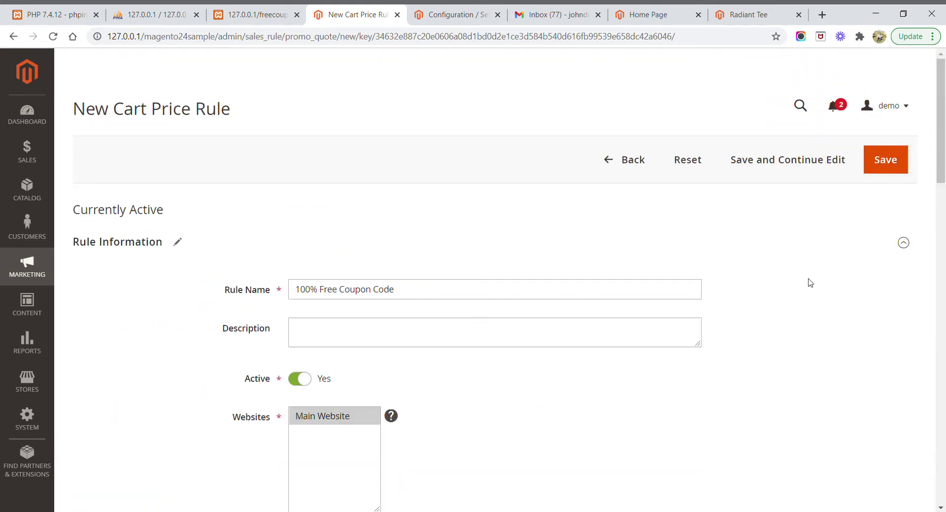
pyautogui.click(893, 164)
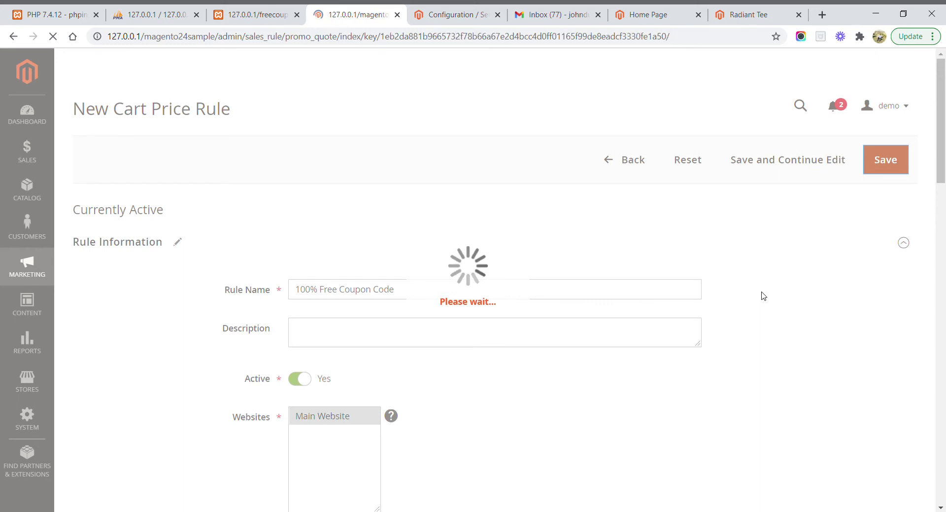
pyautogui.scroll(-3, 762, 295)
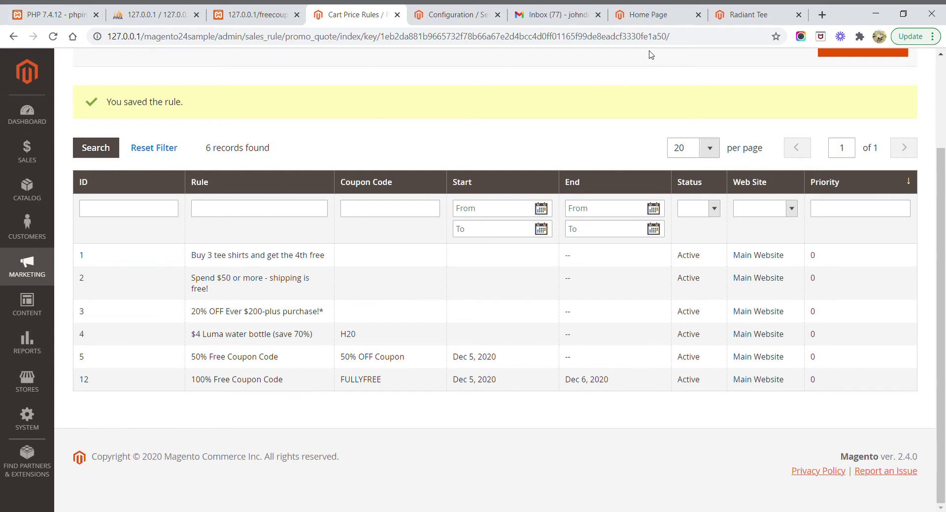
# - Switch to the storefront's Radiant Tee page and add one tee in size M, Orange, to the cart
pyautogui.click(657, 18)
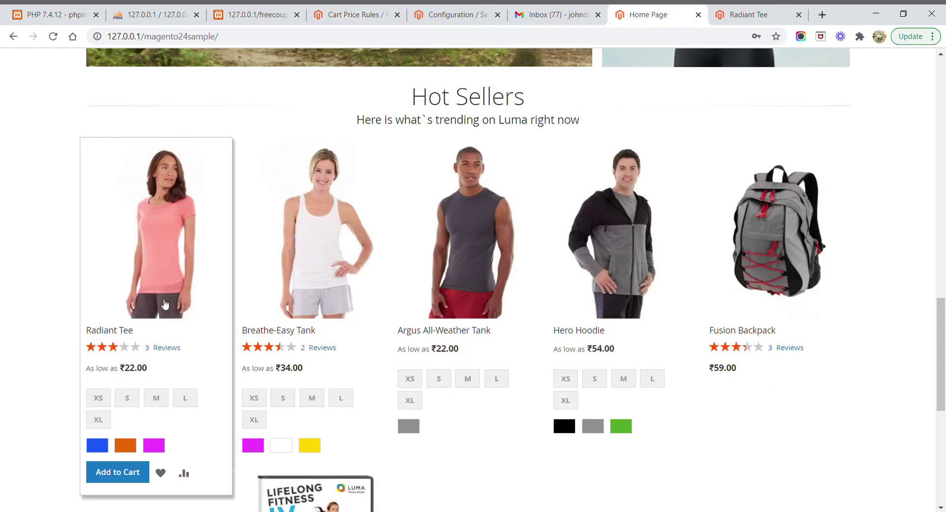
pyautogui.click(752, 15)
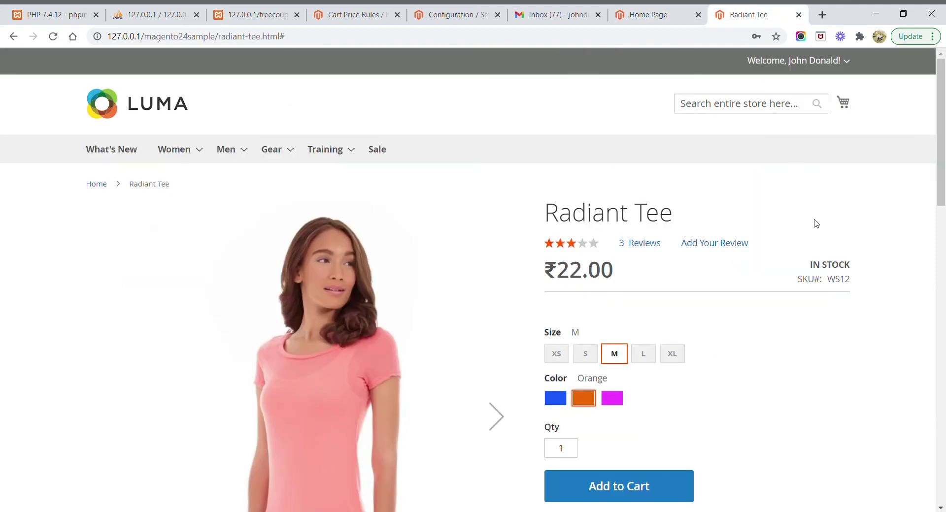
pyautogui.scroll(-1, 828, 251)
pyautogui.scroll(1, 844, 283)
pyautogui.scroll(-1, 760, 367)
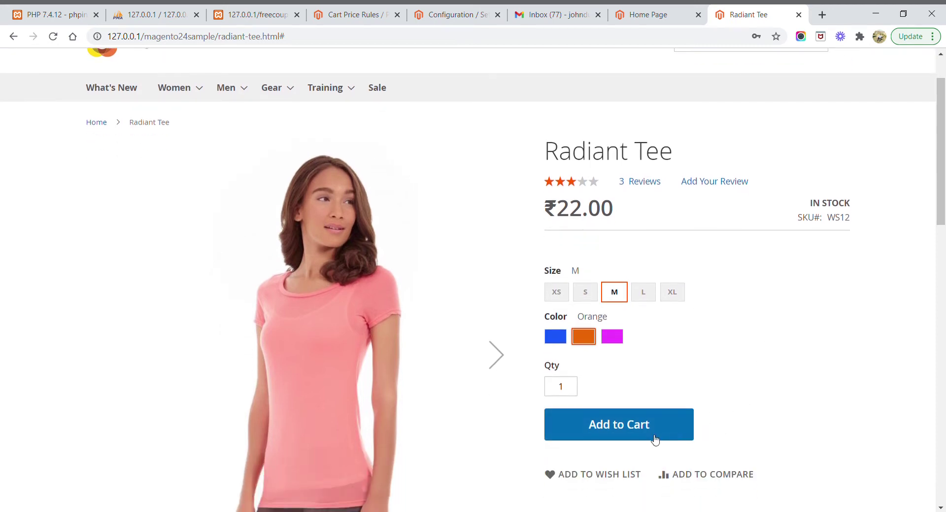
pyautogui.click(629, 431)
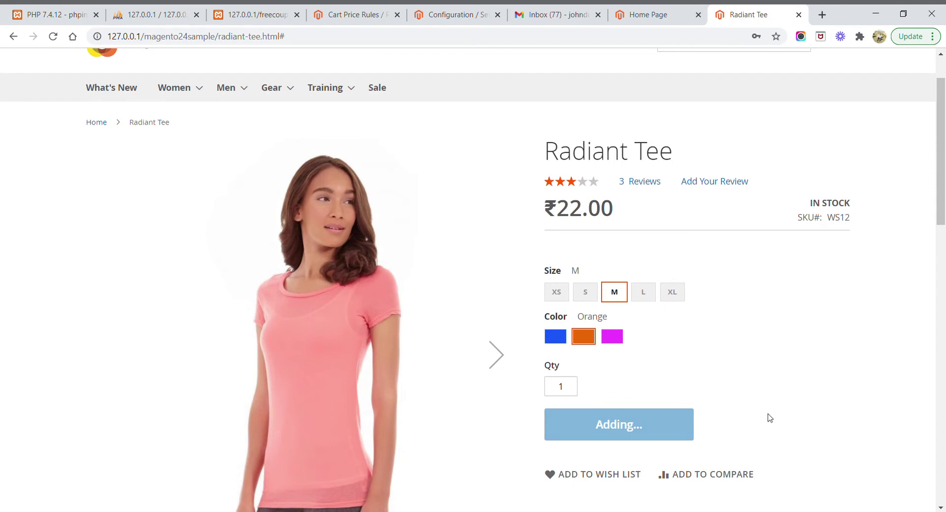
pyautogui.scroll(1, 788, 414)
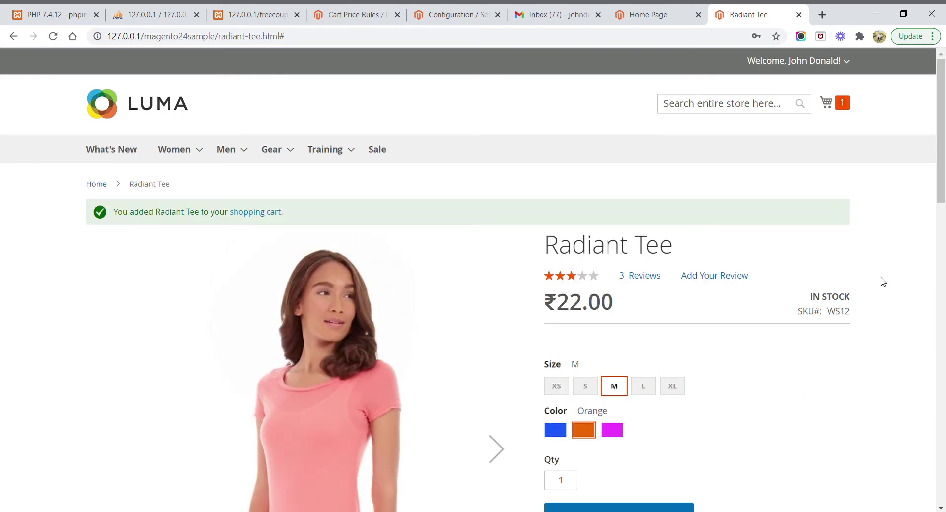
# - Open the storefront's mini cart and proceed to checkout with the Radiant Tee
pyautogui.scroll(-1, 883, 295)
pyautogui.scroll(1, 882, 301)
pyautogui.scroll(-1, 884, 311)
pyautogui.scroll(1, 882, 312)
pyautogui.click(845, 108)
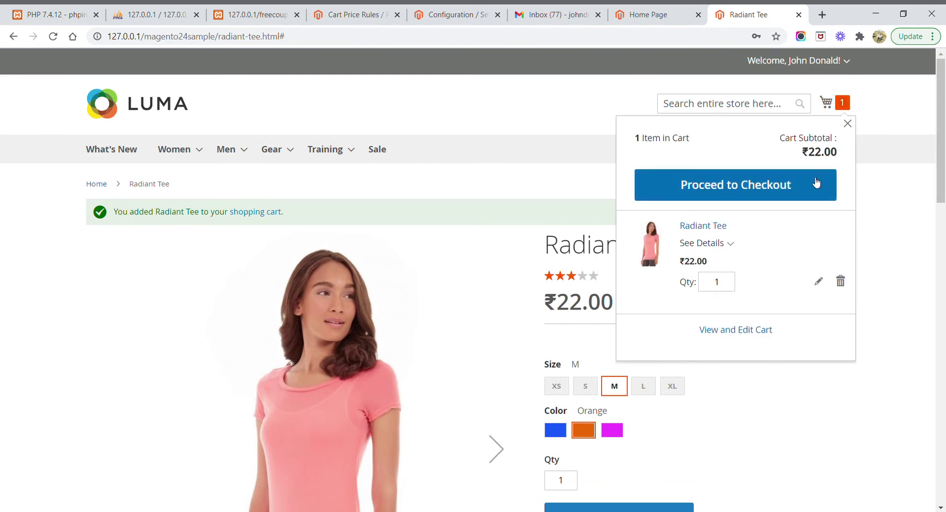
pyautogui.click(752, 194)
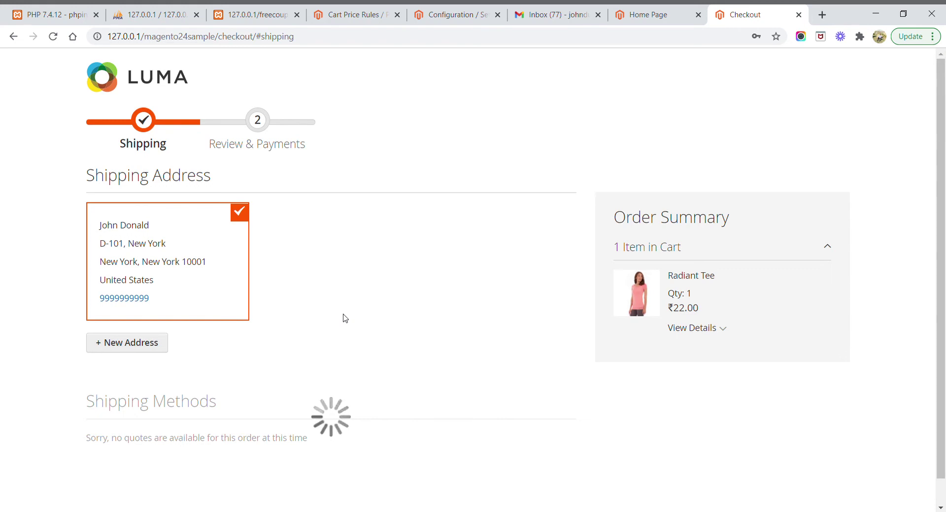
# - Choose the Table Rate (Best Way) shipping method and continue to the Review & Payments stage
pyautogui.scroll(-1, 345, 319)
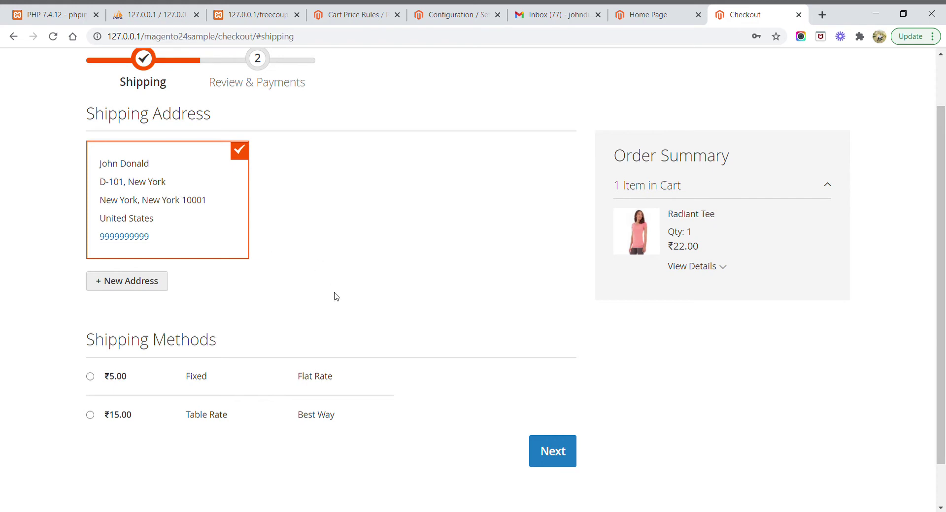
pyautogui.click(90, 416)
pyautogui.scroll(-1, 444, 429)
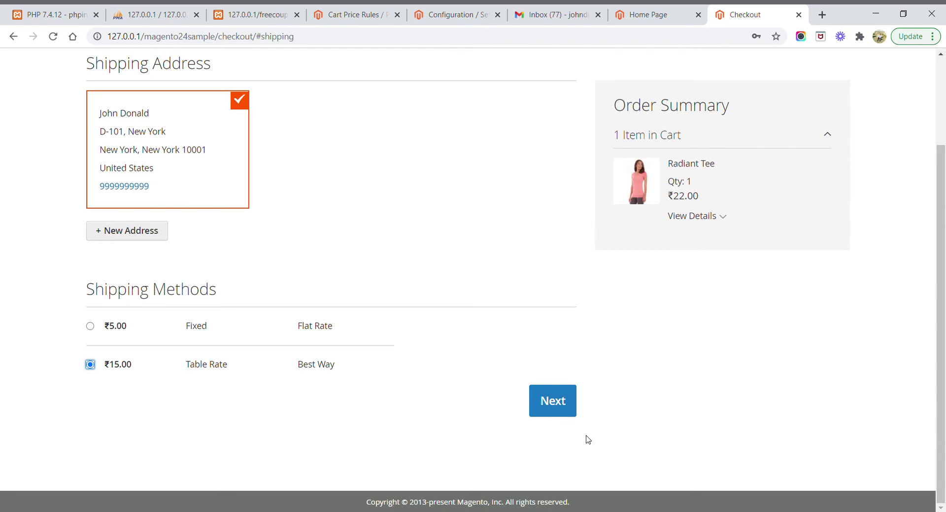
pyautogui.click(551, 410)
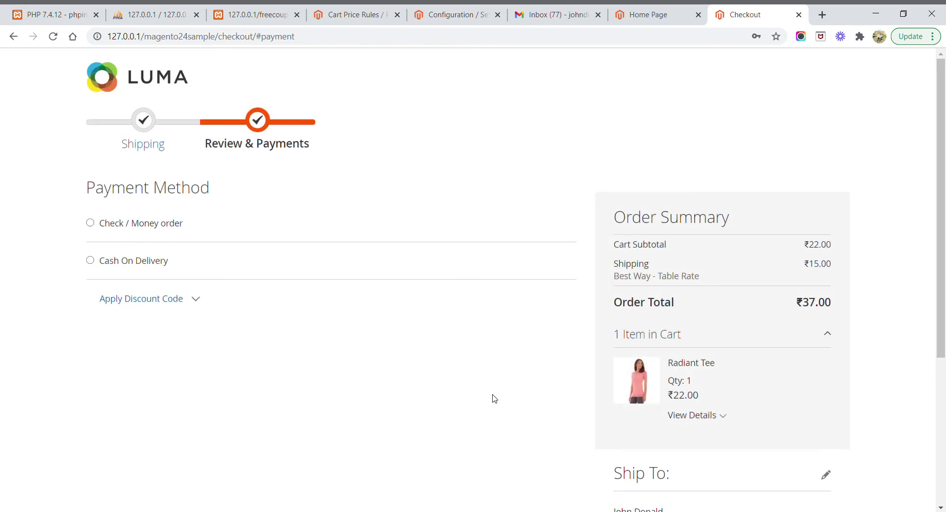
# - Apply the discount code FULLYFREE to the order, checking the code against the cart price rules list
pyautogui.click(202, 305)
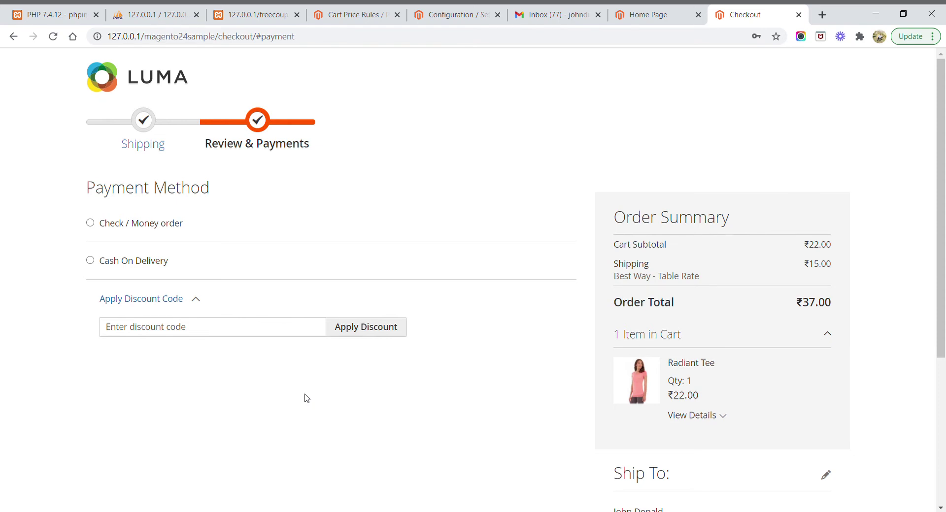
pyautogui.click(254, 333)
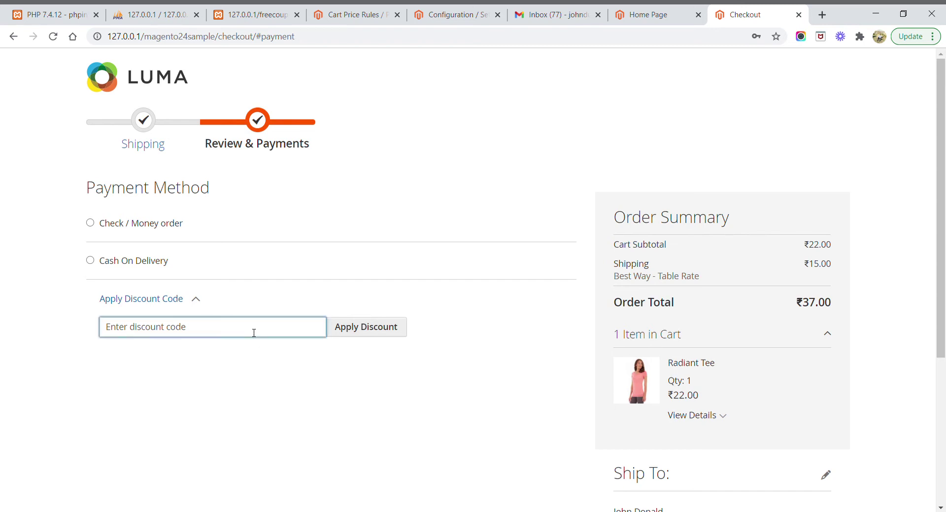
pyautogui.write('FULLYFREE')
pyautogui.click(389, 389)
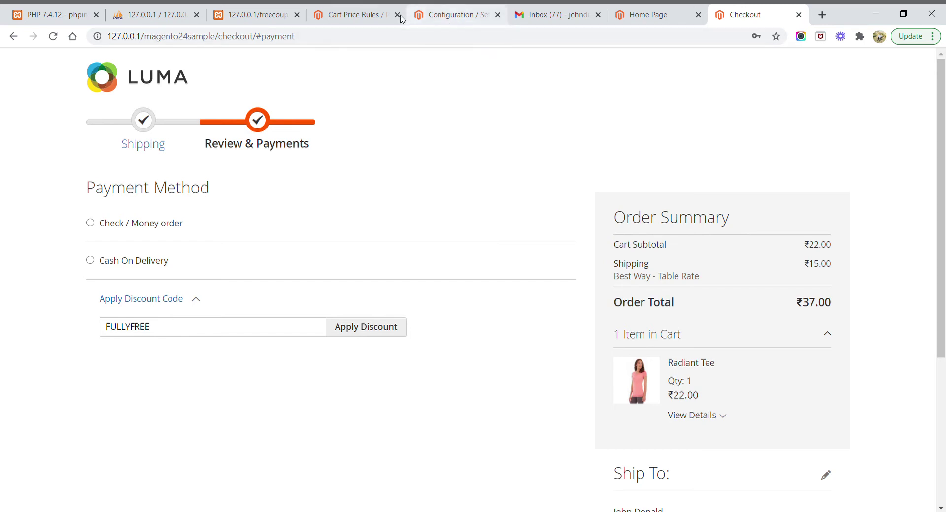
pyautogui.click(381, 18)
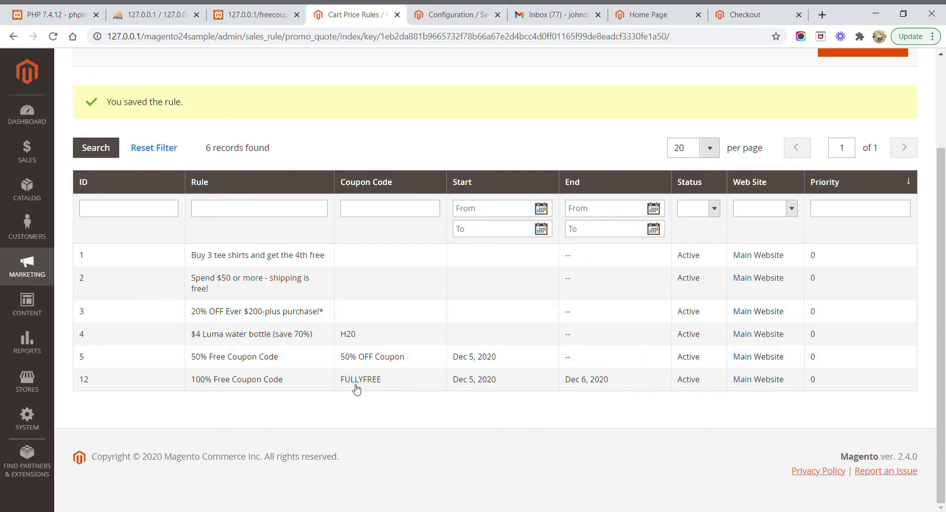
pyautogui.click(766, 18)
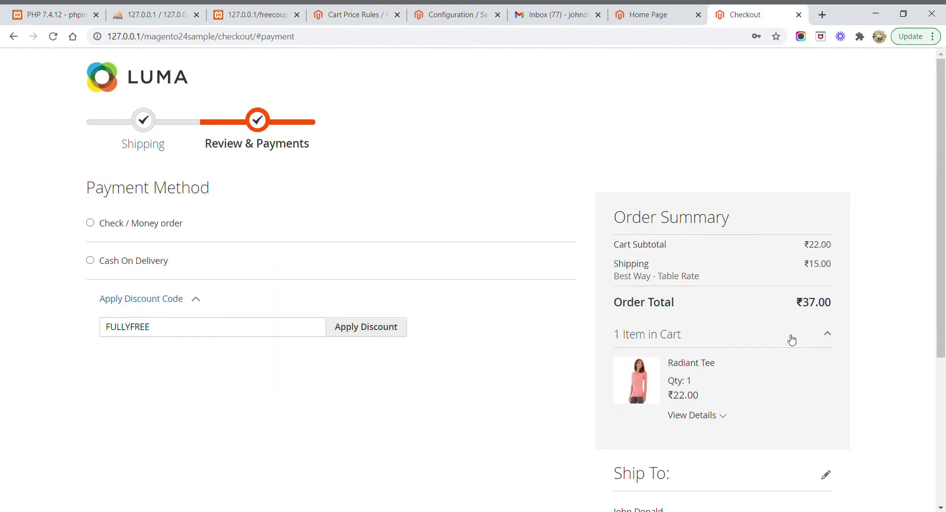
pyautogui.click(394, 328)
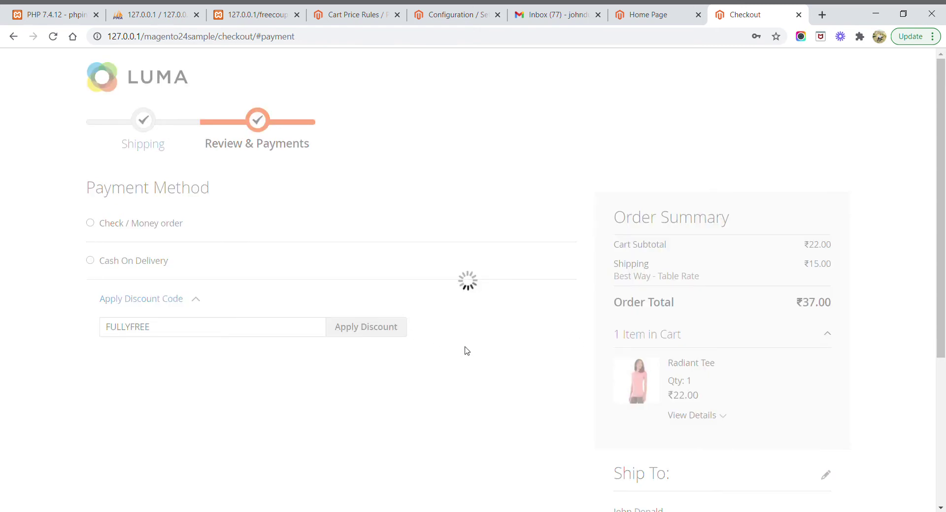
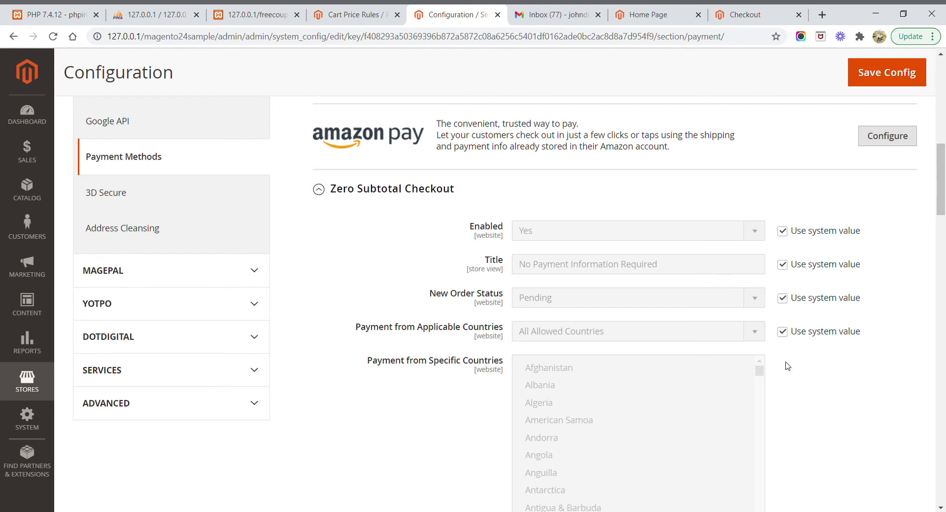
# - Compare the checkout's payment method text with the Title set under Zero Subtotal Checkout in the admin configuration
pyautogui.click(749, 15)
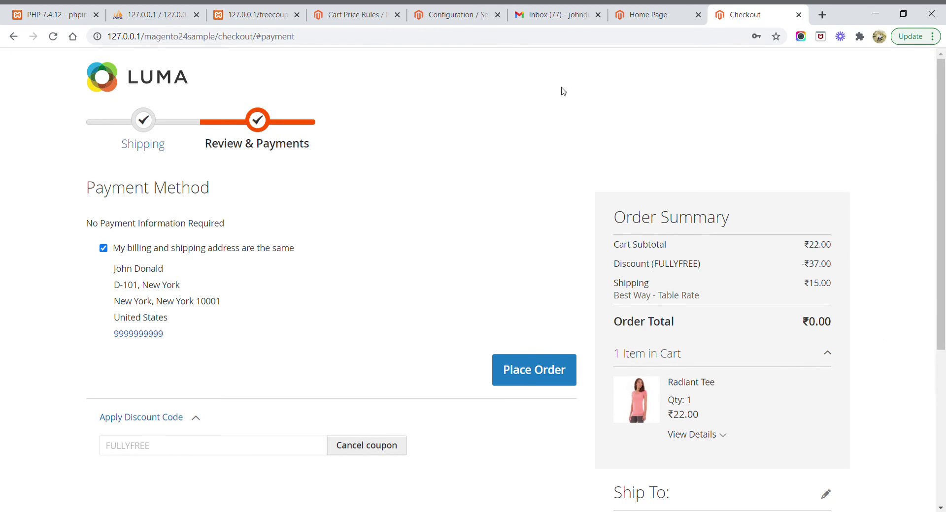
pyautogui.click(458, 15)
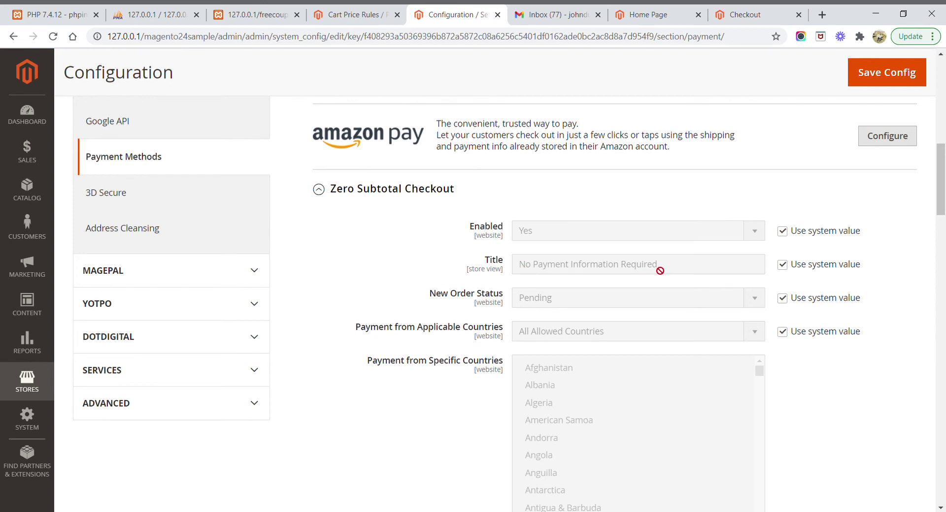
pyautogui.click(745, 15)
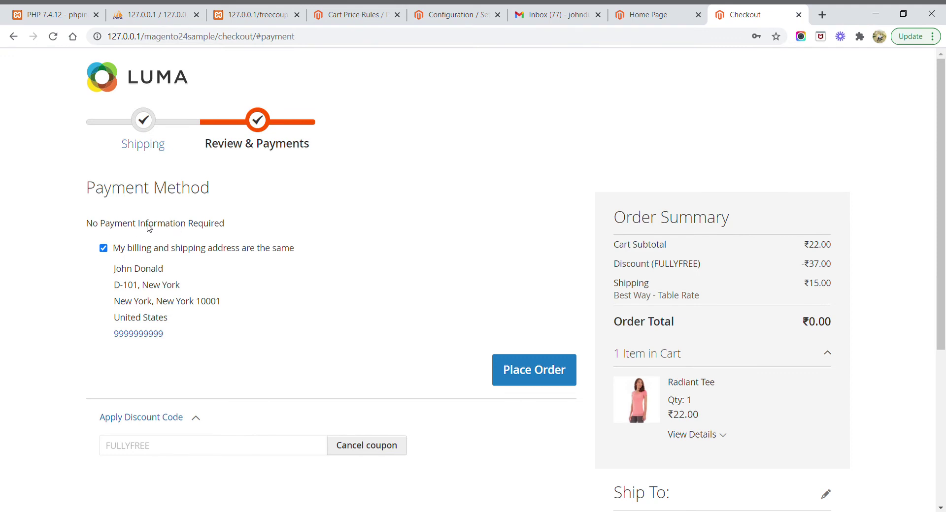
pyautogui.click(446, 12)
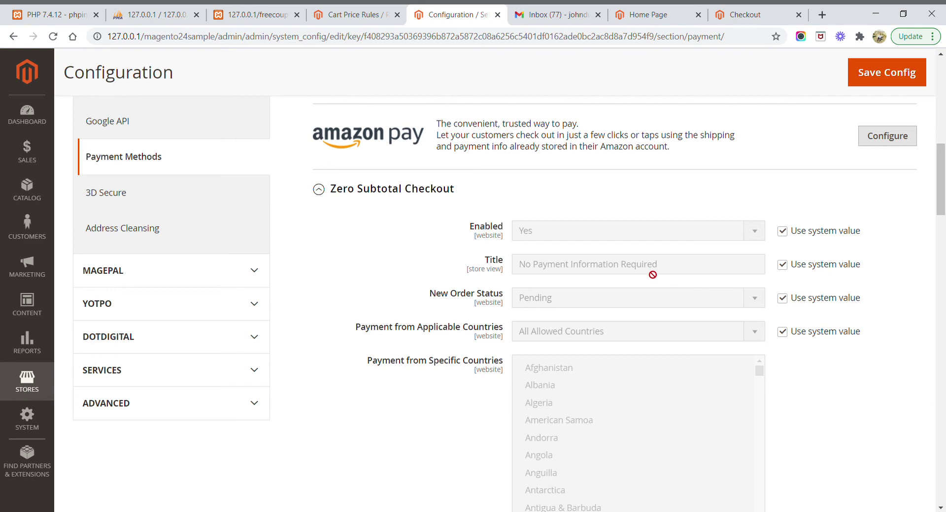
pyautogui.click(764, 15)
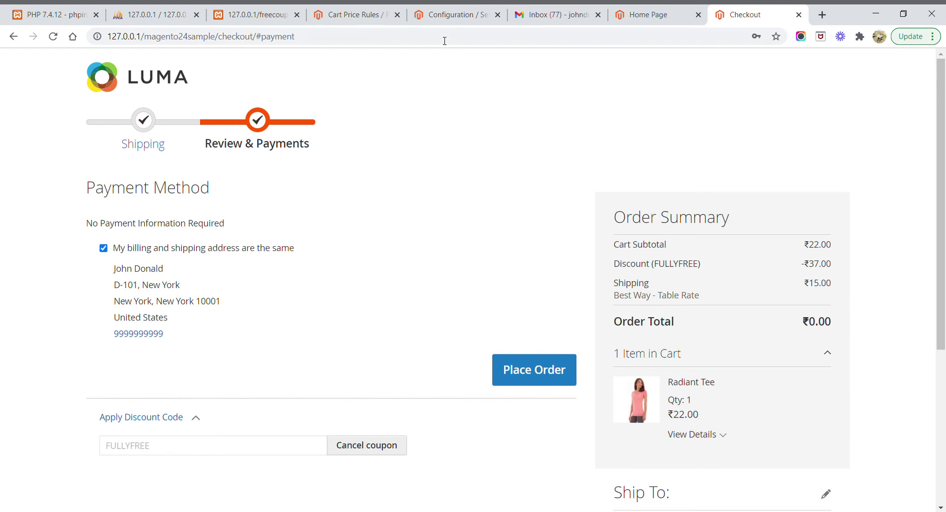
pyautogui.click(450, 15)
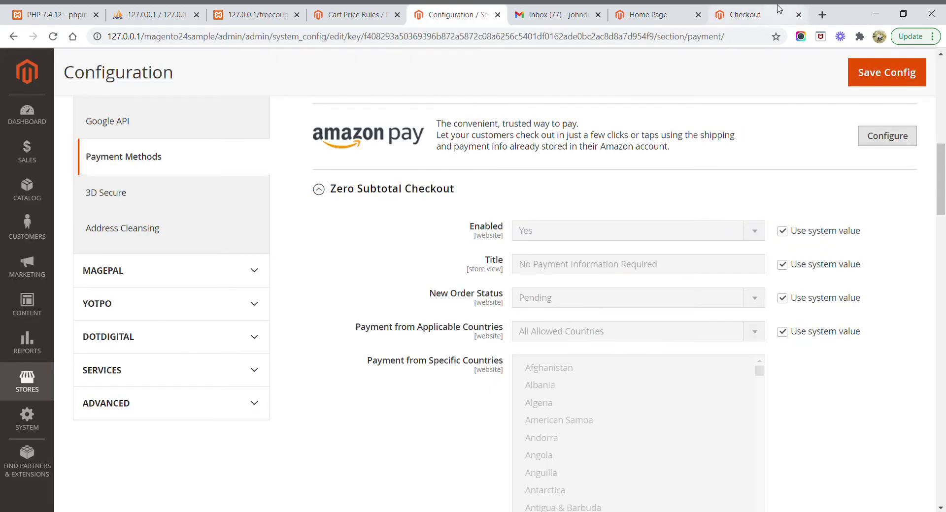
# - Return to the storefront checkout and place the discounted order
pyautogui.click(746, 16)
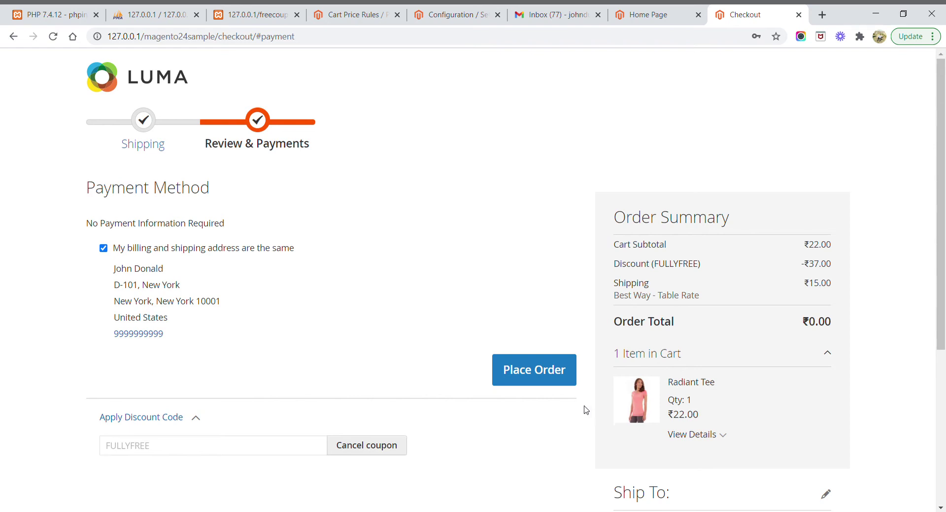
pyautogui.click(546, 373)
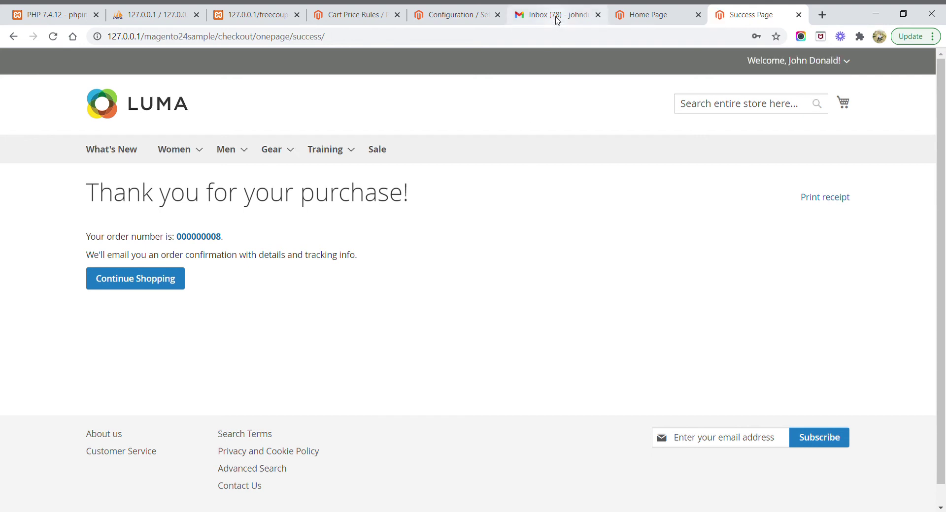
# - Open the store's order confirmation email in Gmail and review its payment method, shipping method, items and totals
pyautogui.click(558, 20)
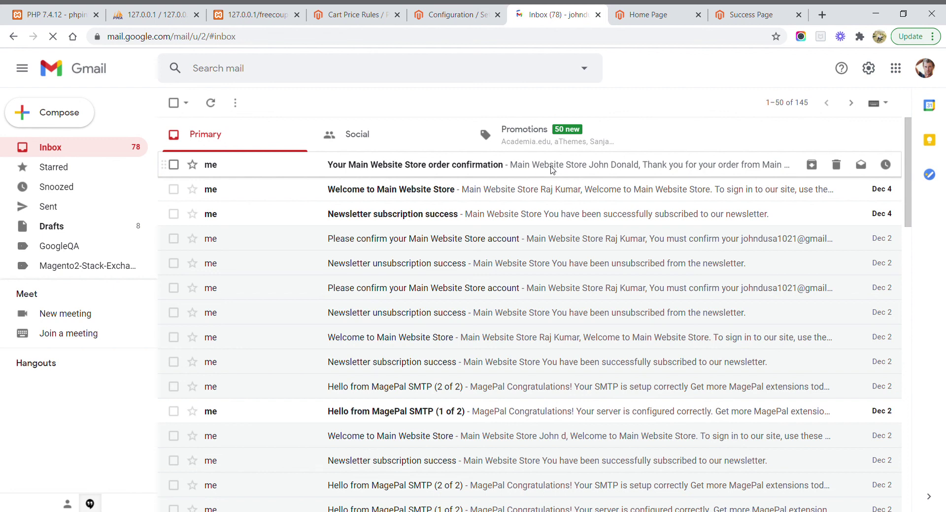
pyautogui.click(552, 169)
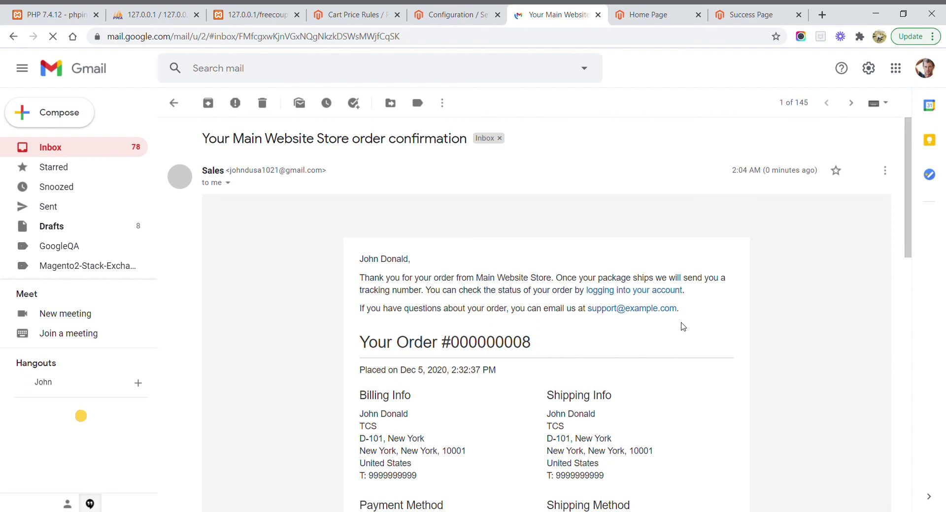
pyautogui.scroll(-3, 686, 340)
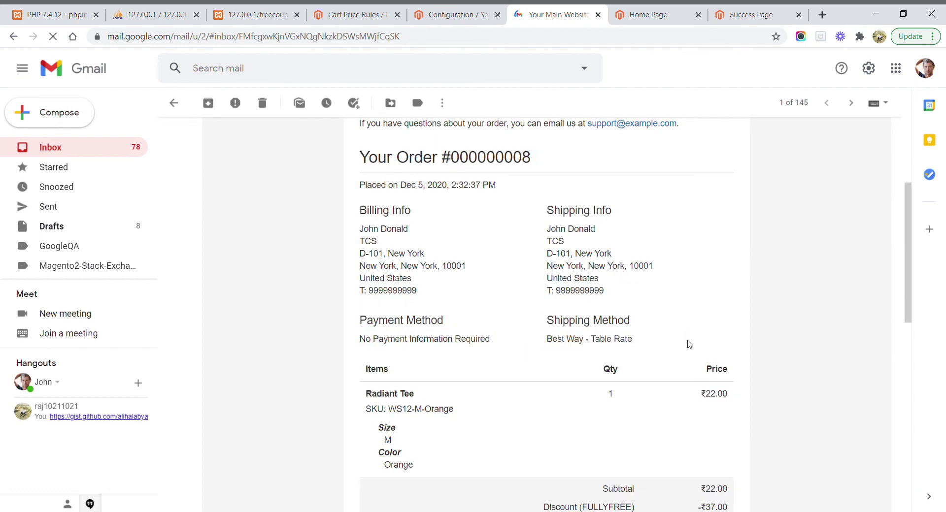
pyautogui.scroll(-1, 680, 357)
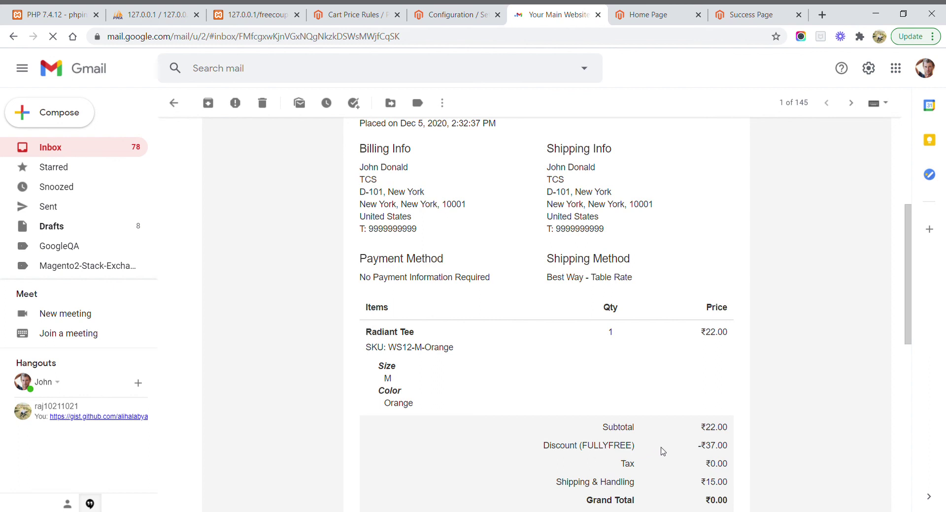
pyautogui.scroll(-3, 659, 450)
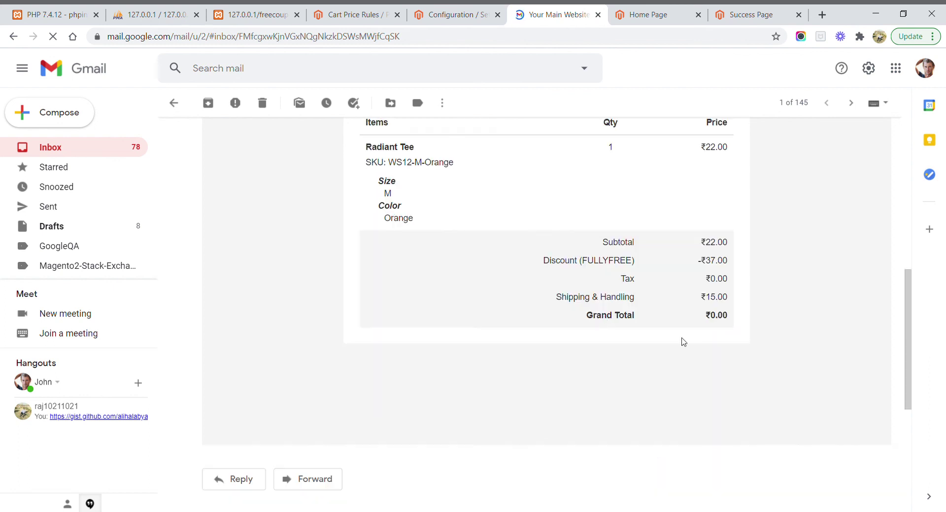
pyautogui.scroll(2, 683, 342)
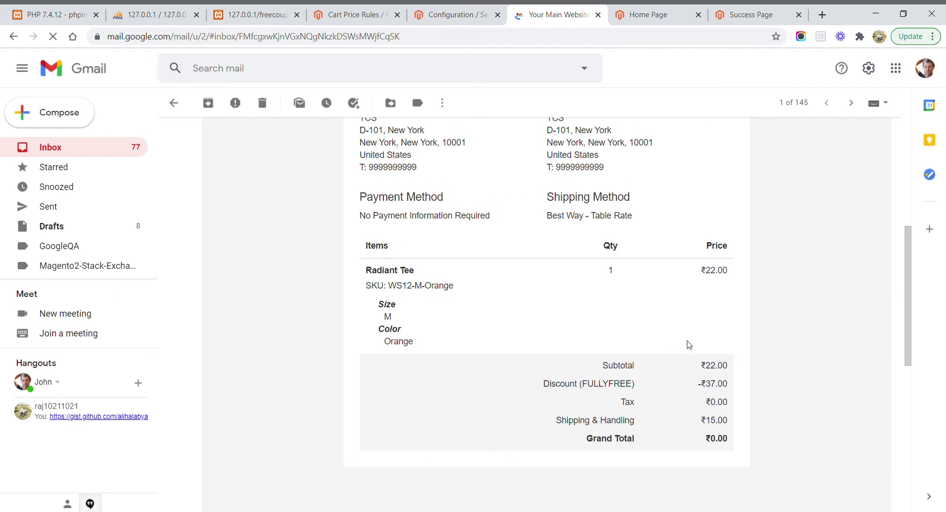
# - Recheck the order confirmation email from its totals and FULLYFREE discount line back up to the order heading
pyautogui.scroll(1, 684, 344)
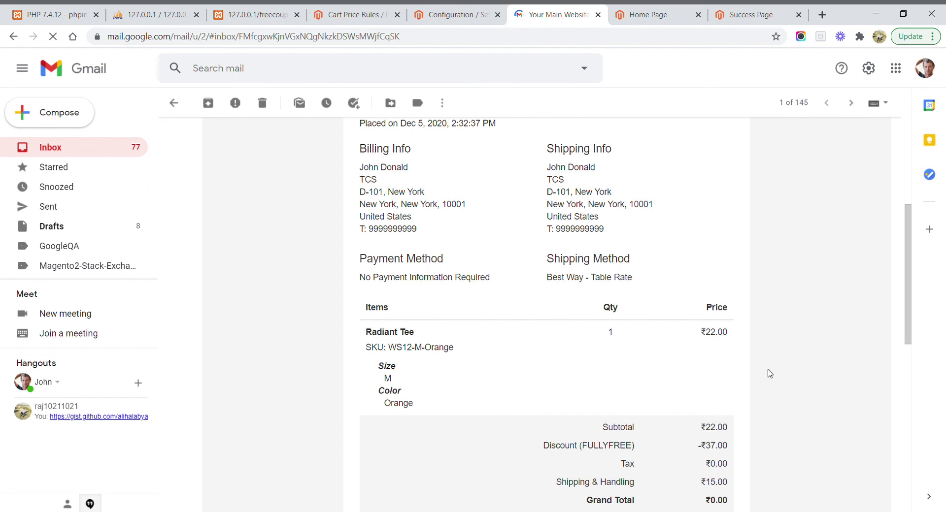
pyautogui.scroll(-2, 771, 374)
pyautogui.scroll(3, 770, 374)
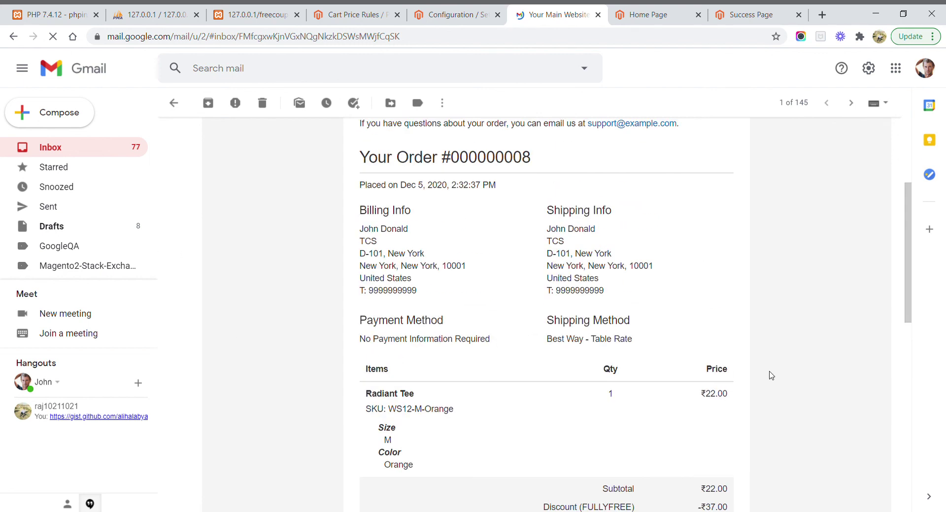
pyautogui.scroll(-1, 772, 376)
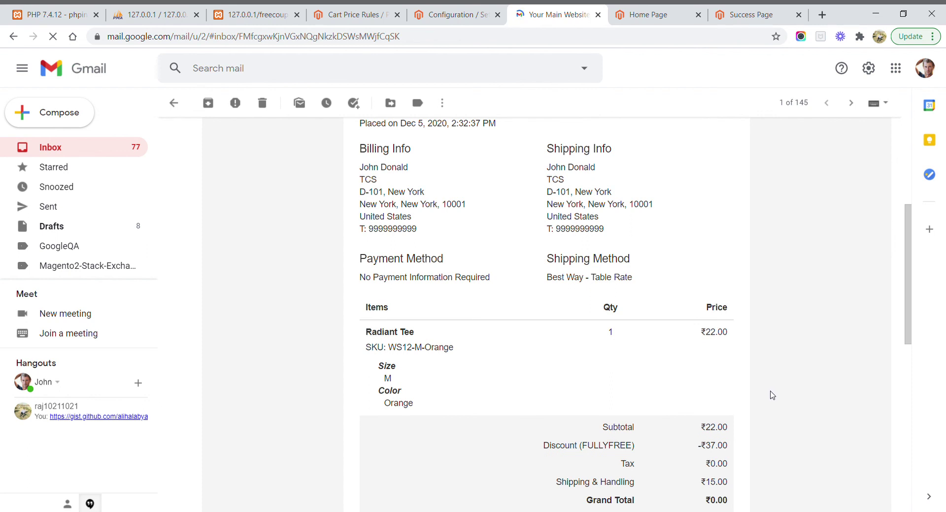
pyautogui.scroll(5, 772, 396)
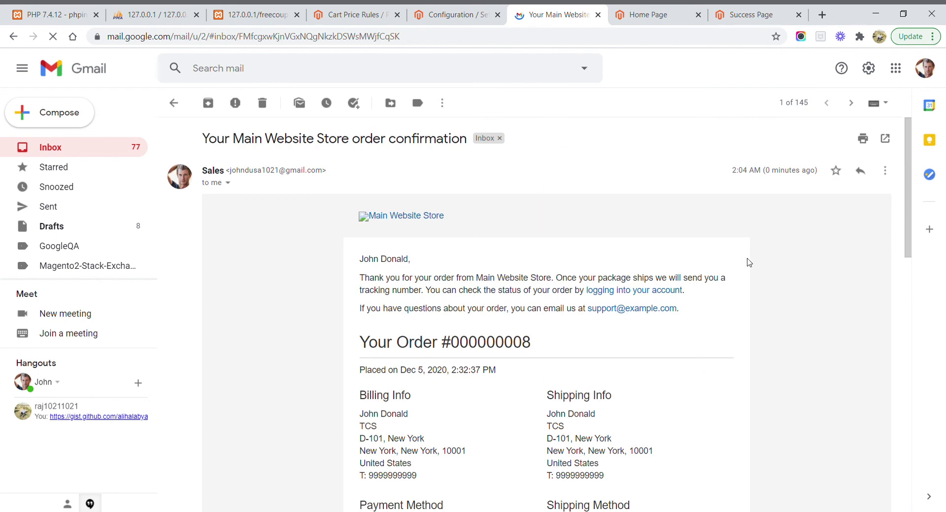
# - Compare the order number on the storefront's purchase success page with the one in the Gmail confirmation email
pyautogui.click(758, 16)
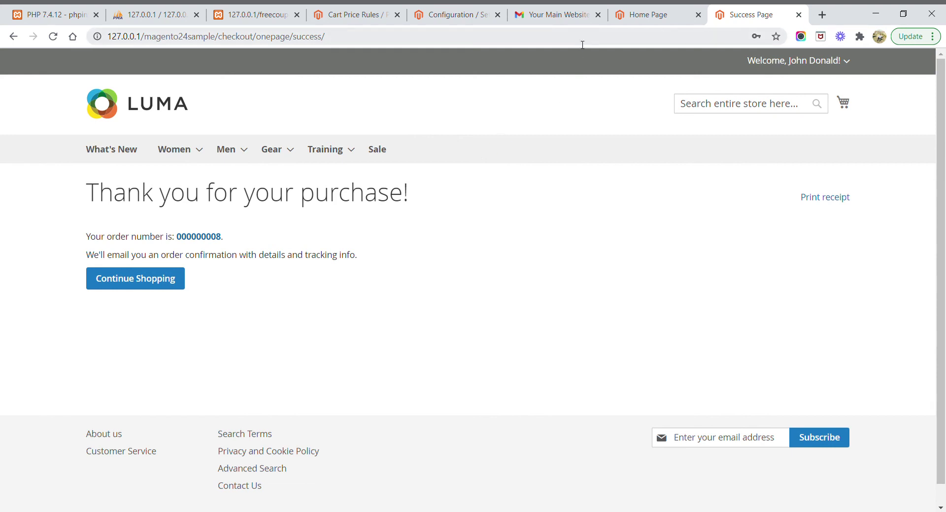
pyautogui.click(574, 22)
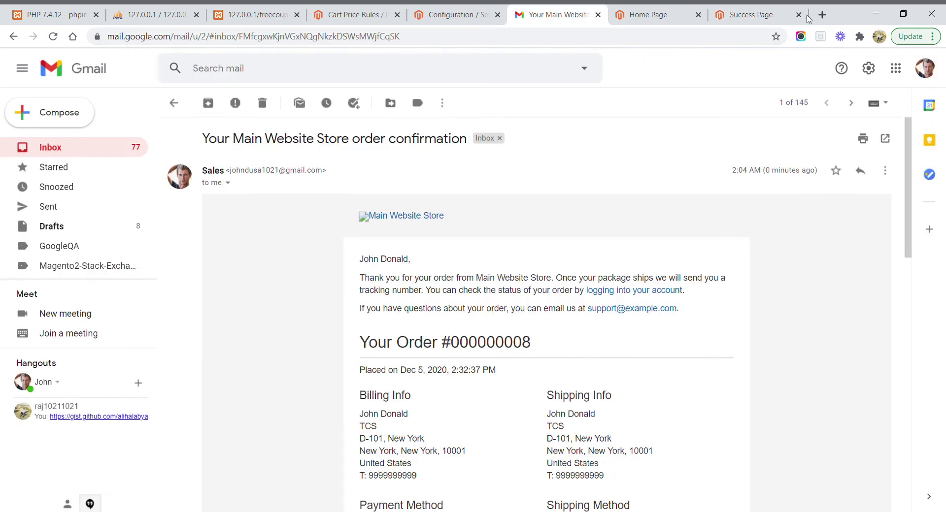
pyautogui.click(756, 17)
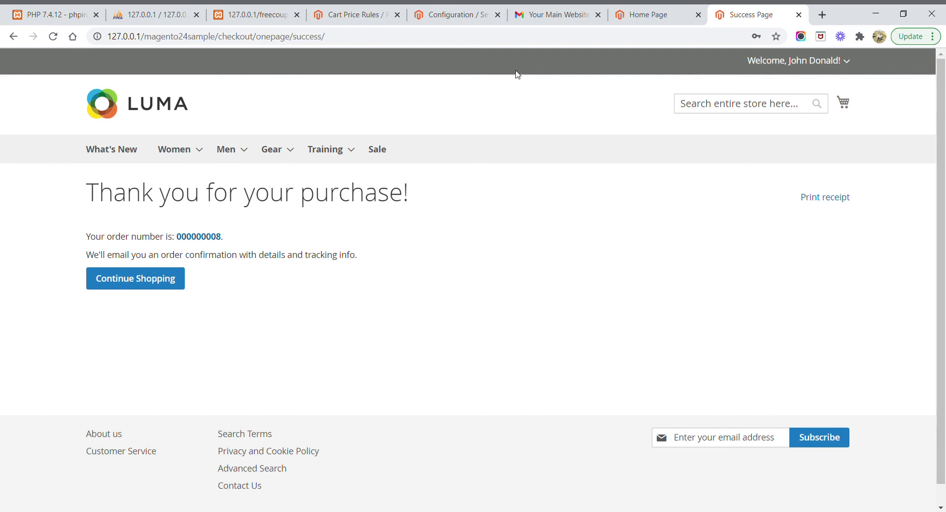
# - Revisit the Zero Subtotal Checkout settings and the cart price rules list, ending on the freecoupon.php overview page
pyautogui.click(458, 17)
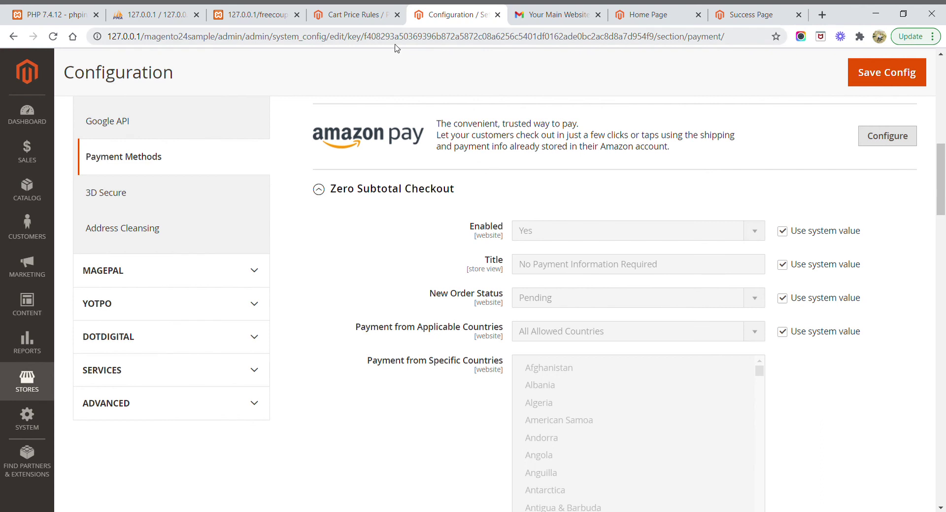
pyautogui.click(364, 17)
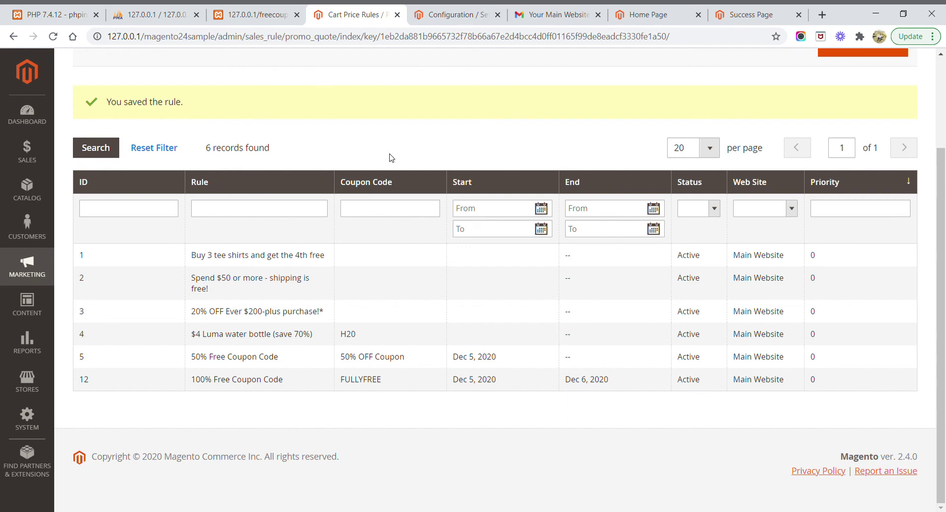
pyautogui.click(265, 23)
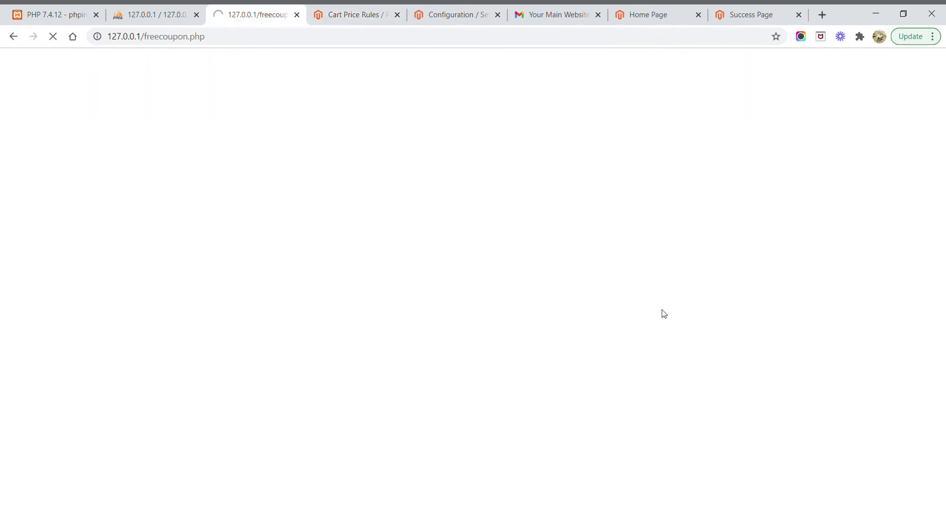
pyautogui.click(365, 22)
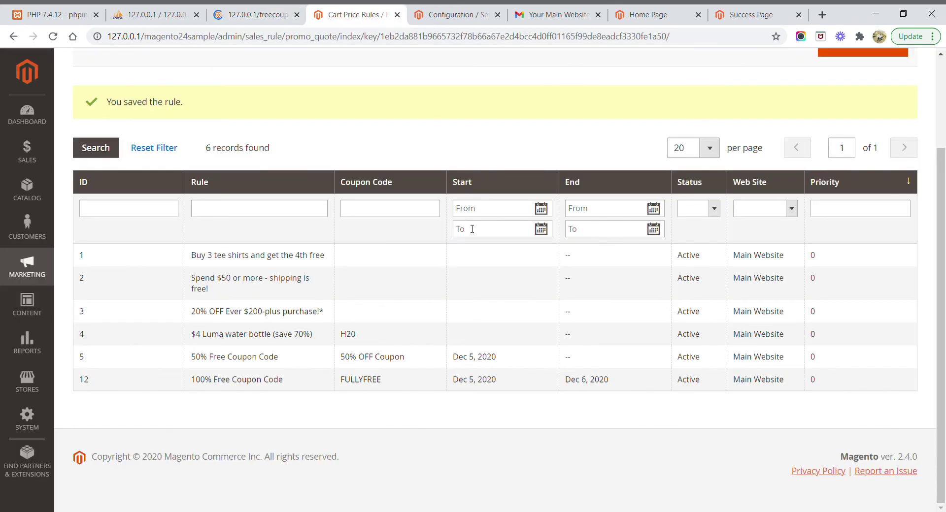
pyautogui.click(274, 17)
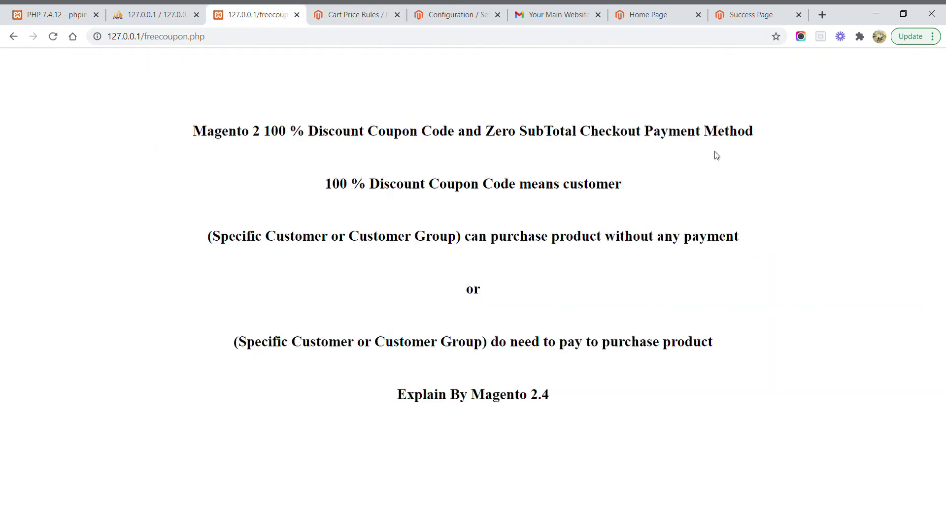